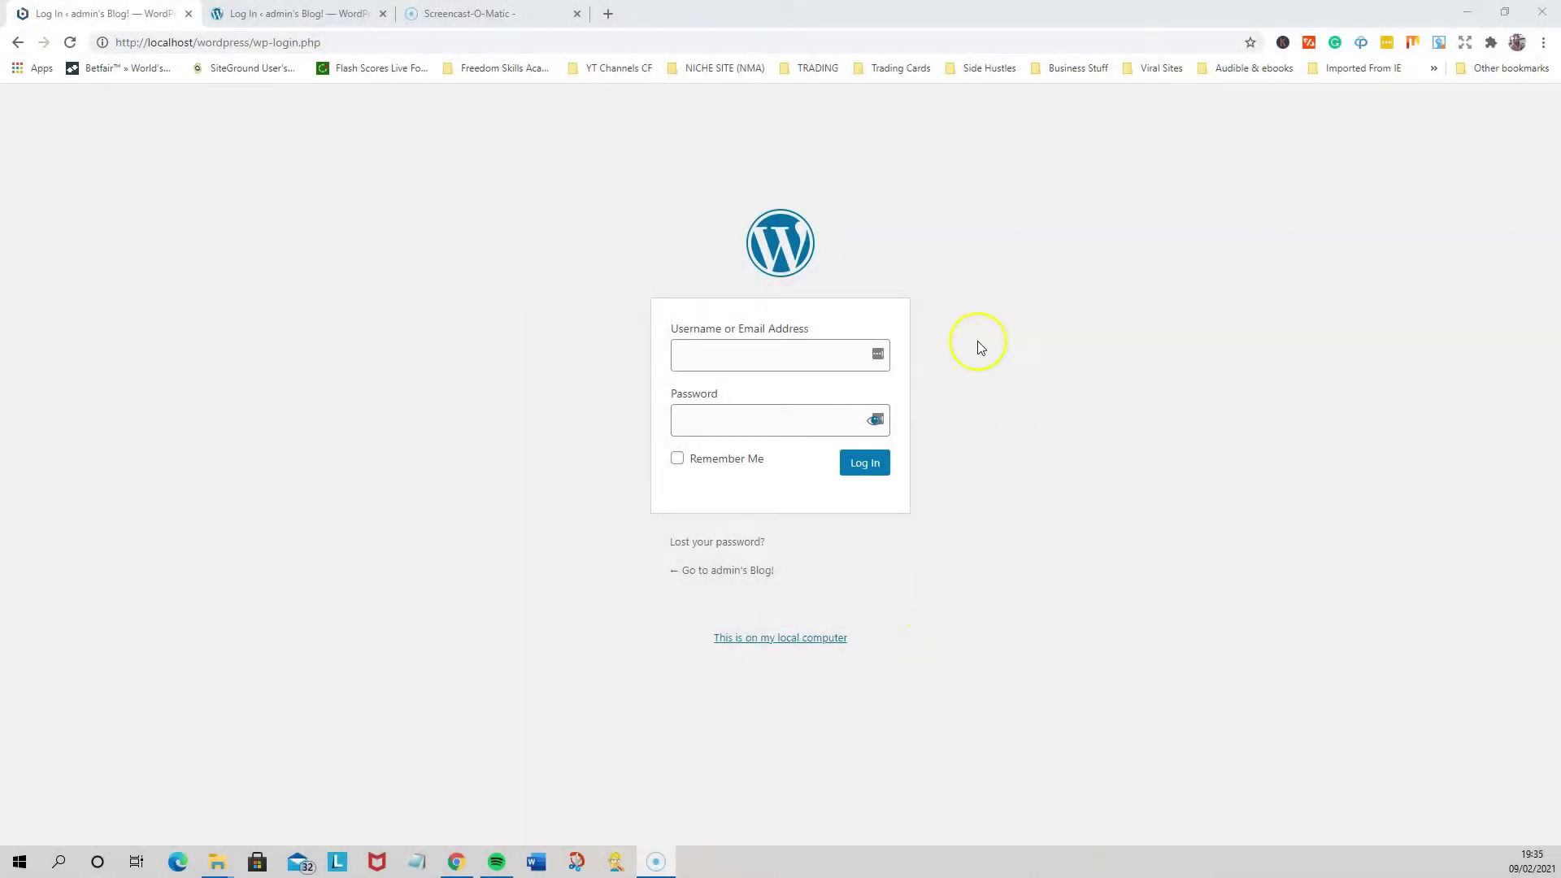
# - Log in to the local WordPress site and decline LastPass's offer to save the password
pyautogui.click(714, 352)
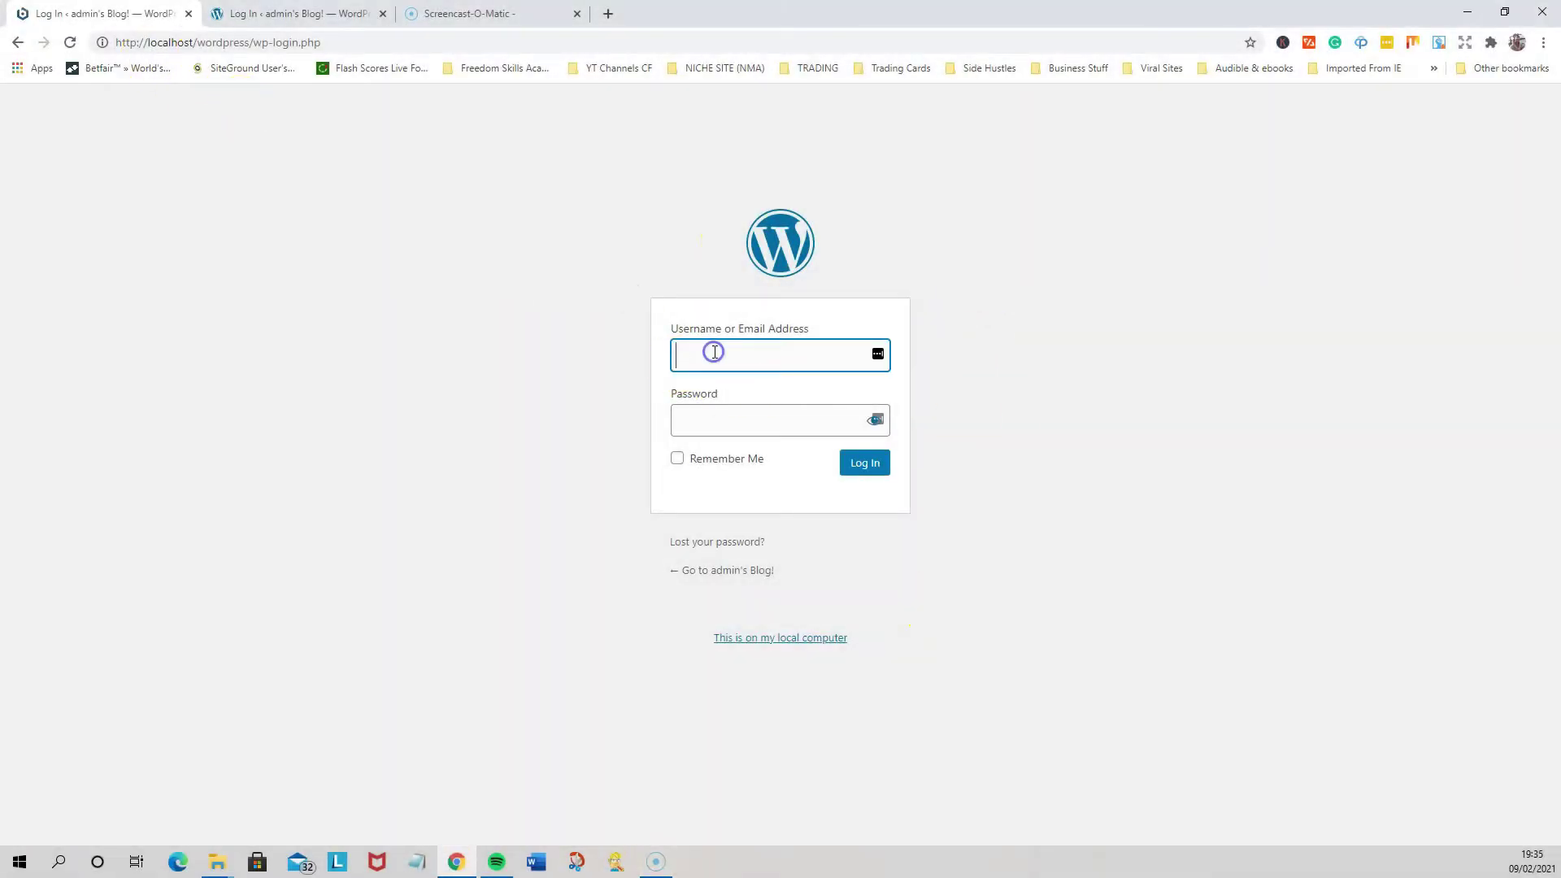
pyautogui.press('Tab')
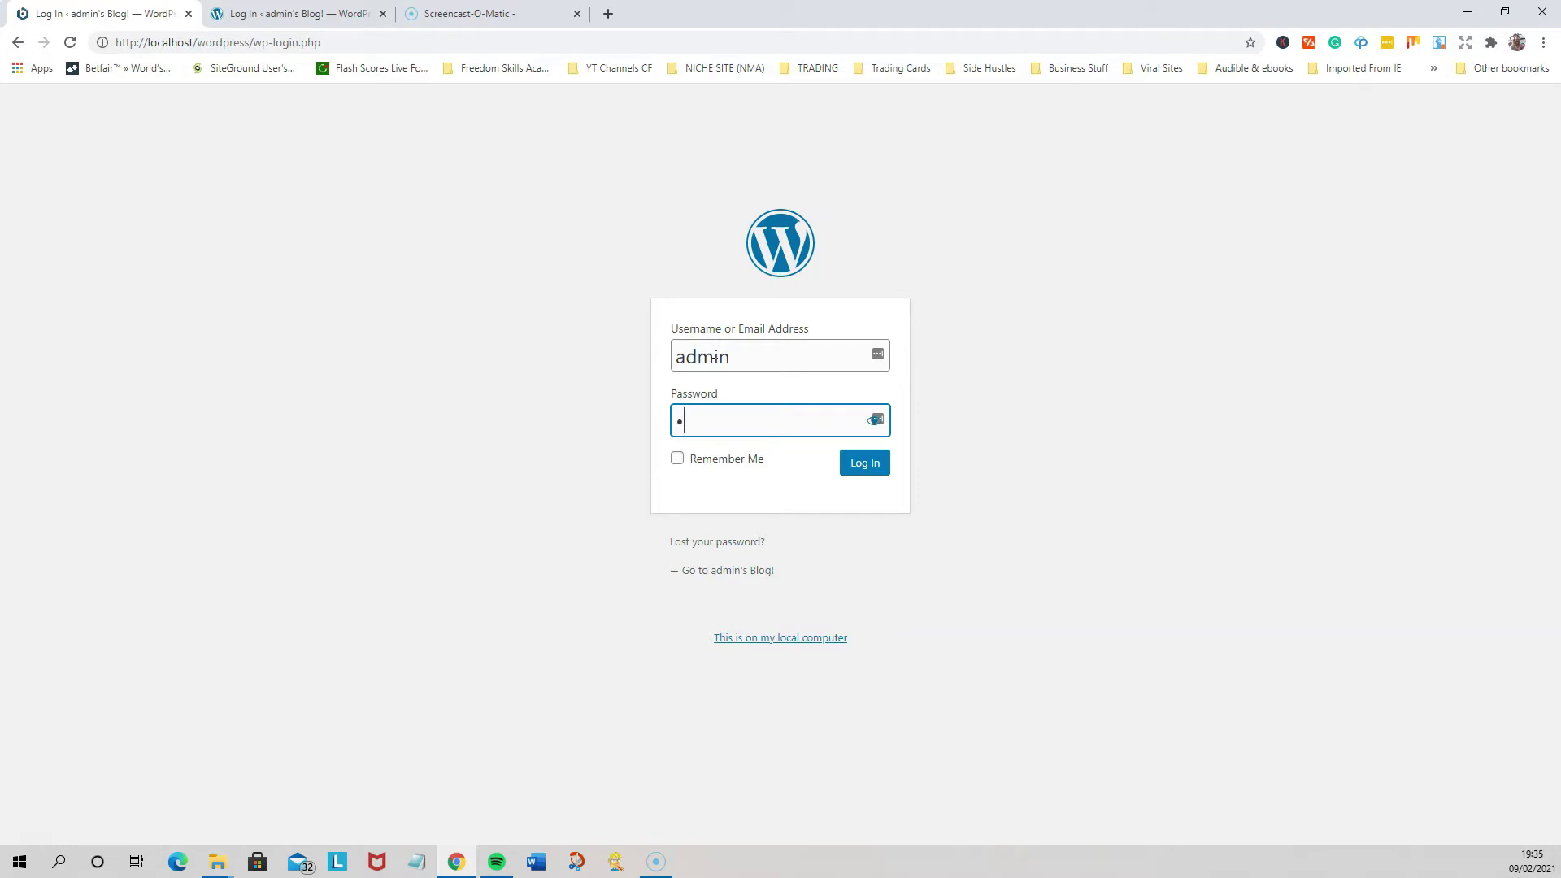
pyautogui.press('Return')
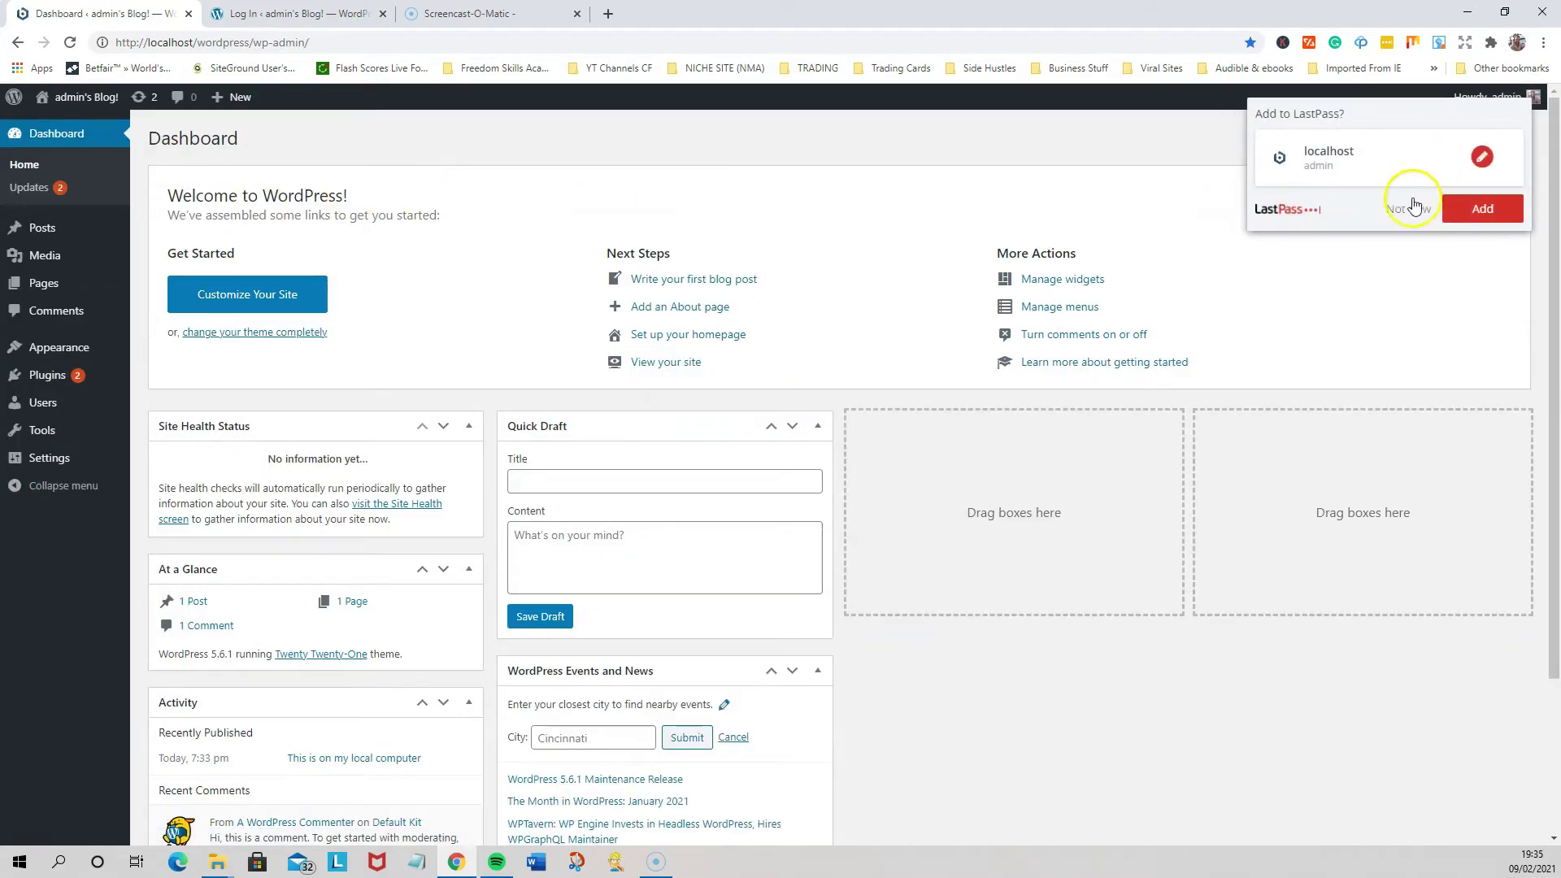
pyautogui.click(1408, 209)
# - View the local site's front-page post, then return to the admin Dashboard
pyautogui.click(66, 124)
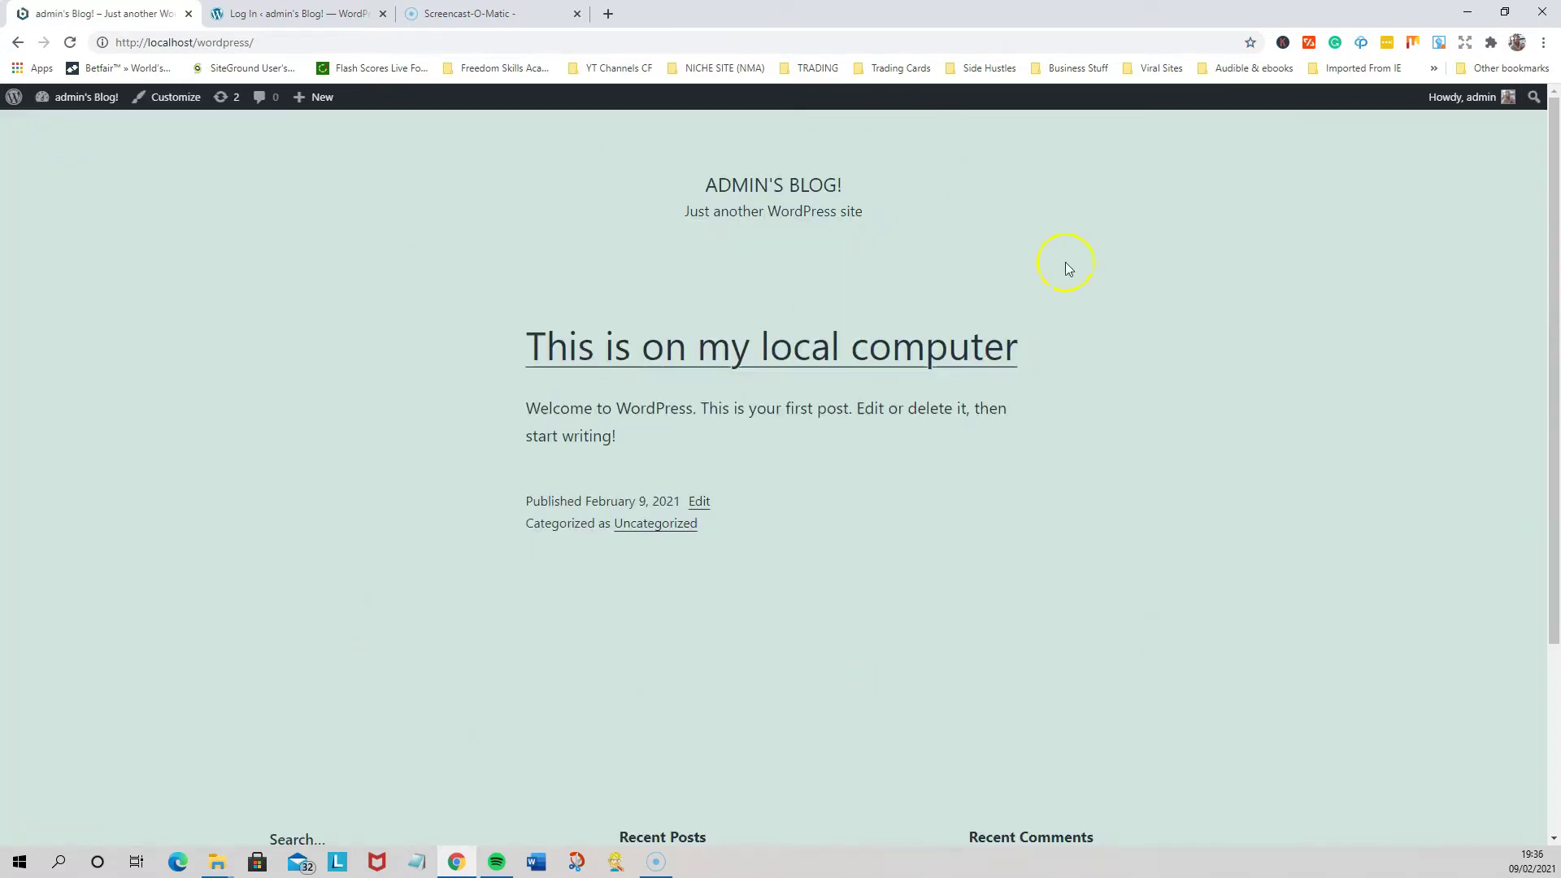
pyautogui.scroll(-3, 450, 523)
pyautogui.scroll(3, 449, 522)
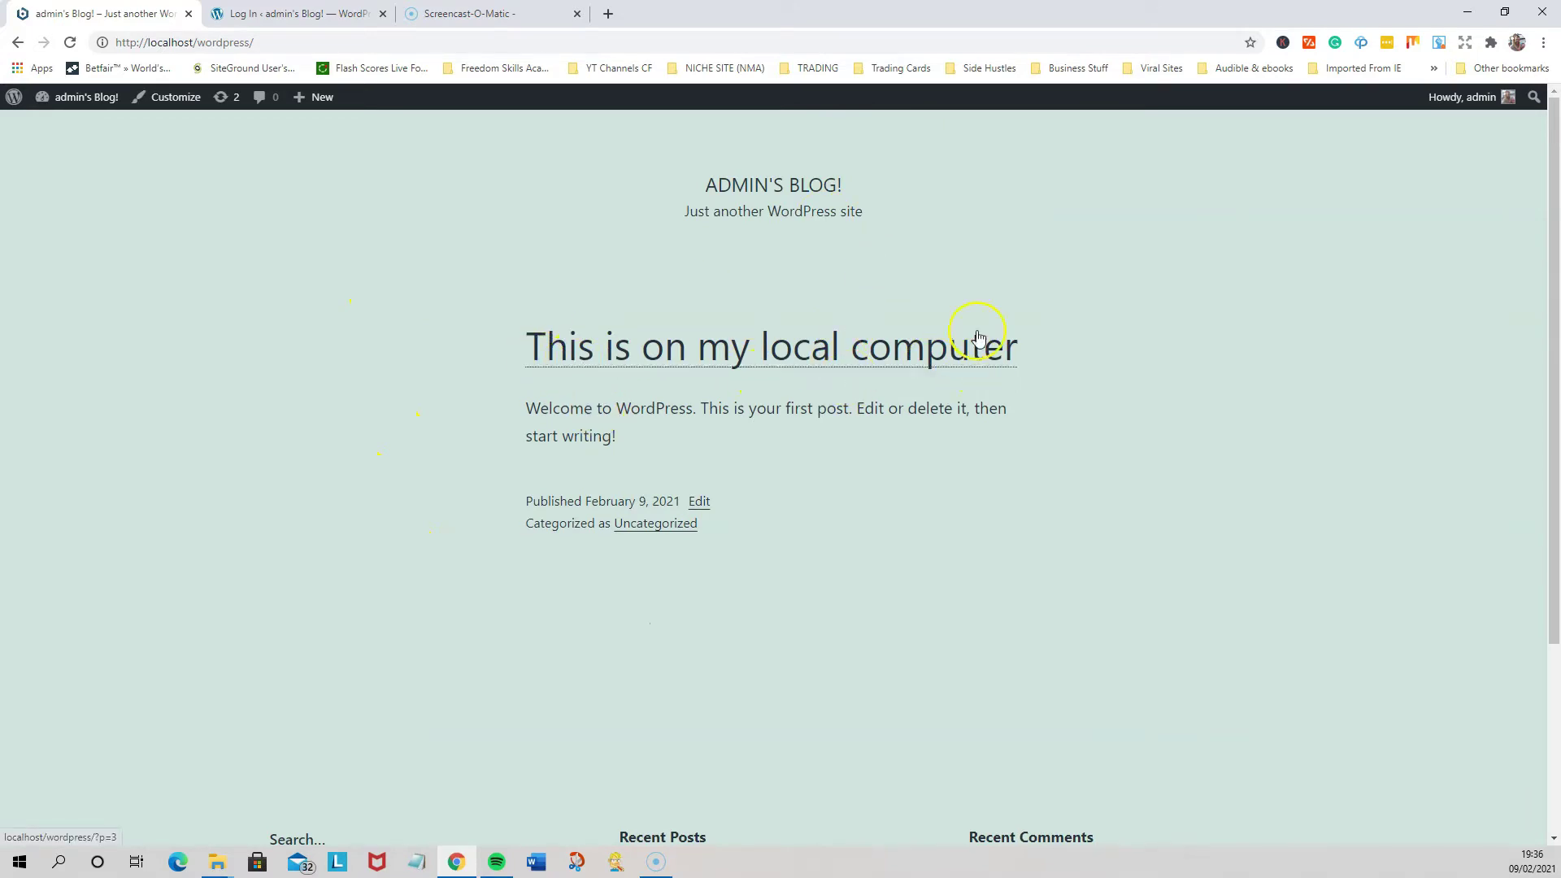
pyautogui.moveTo(70, 98)
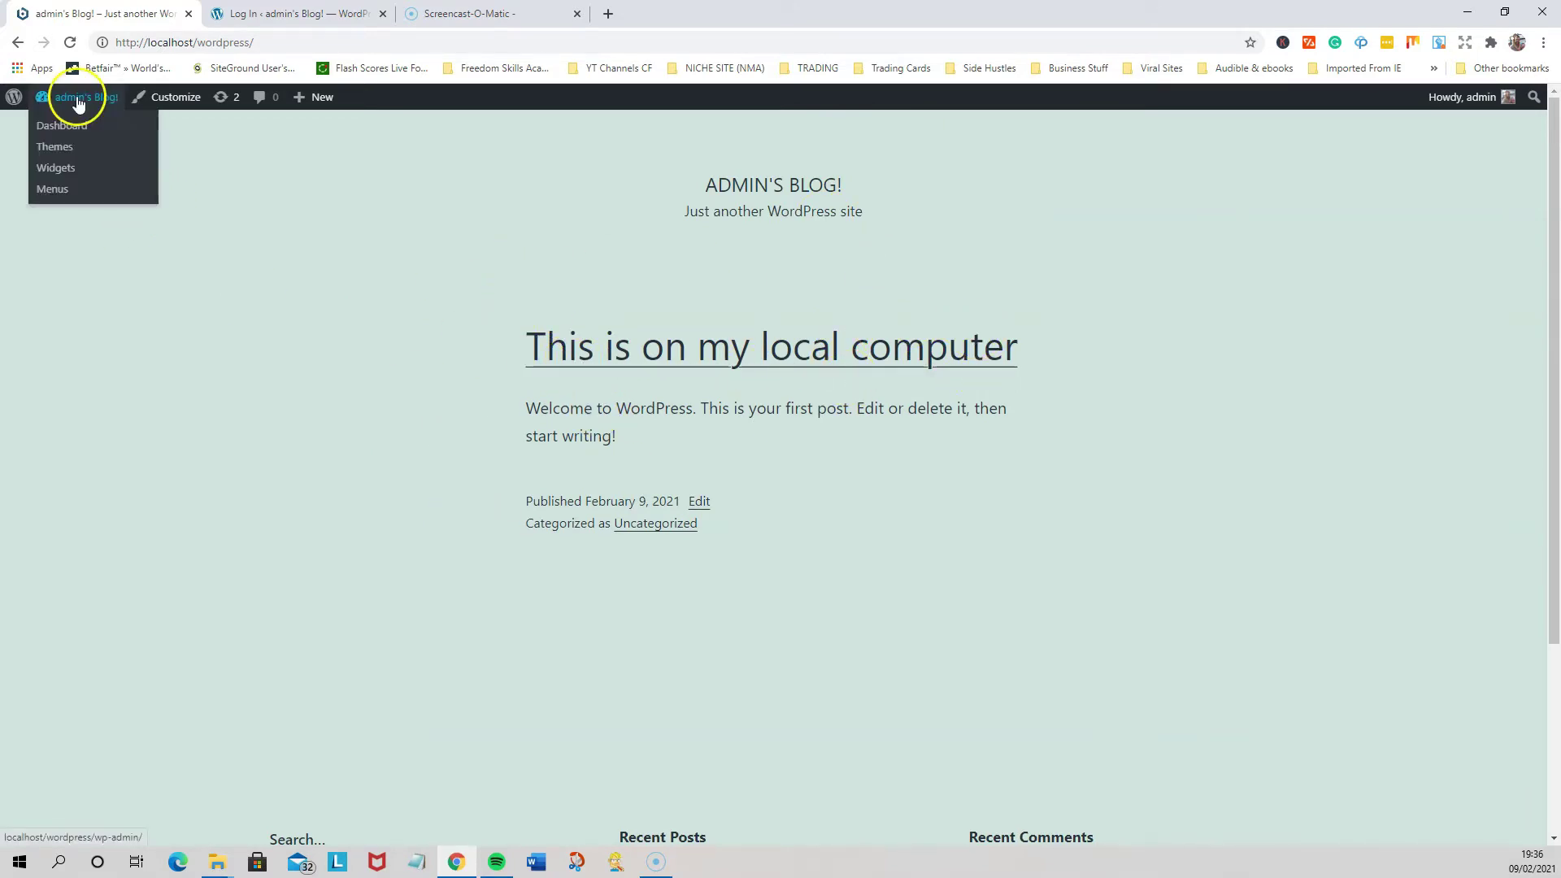
pyautogui.click(63, 130)
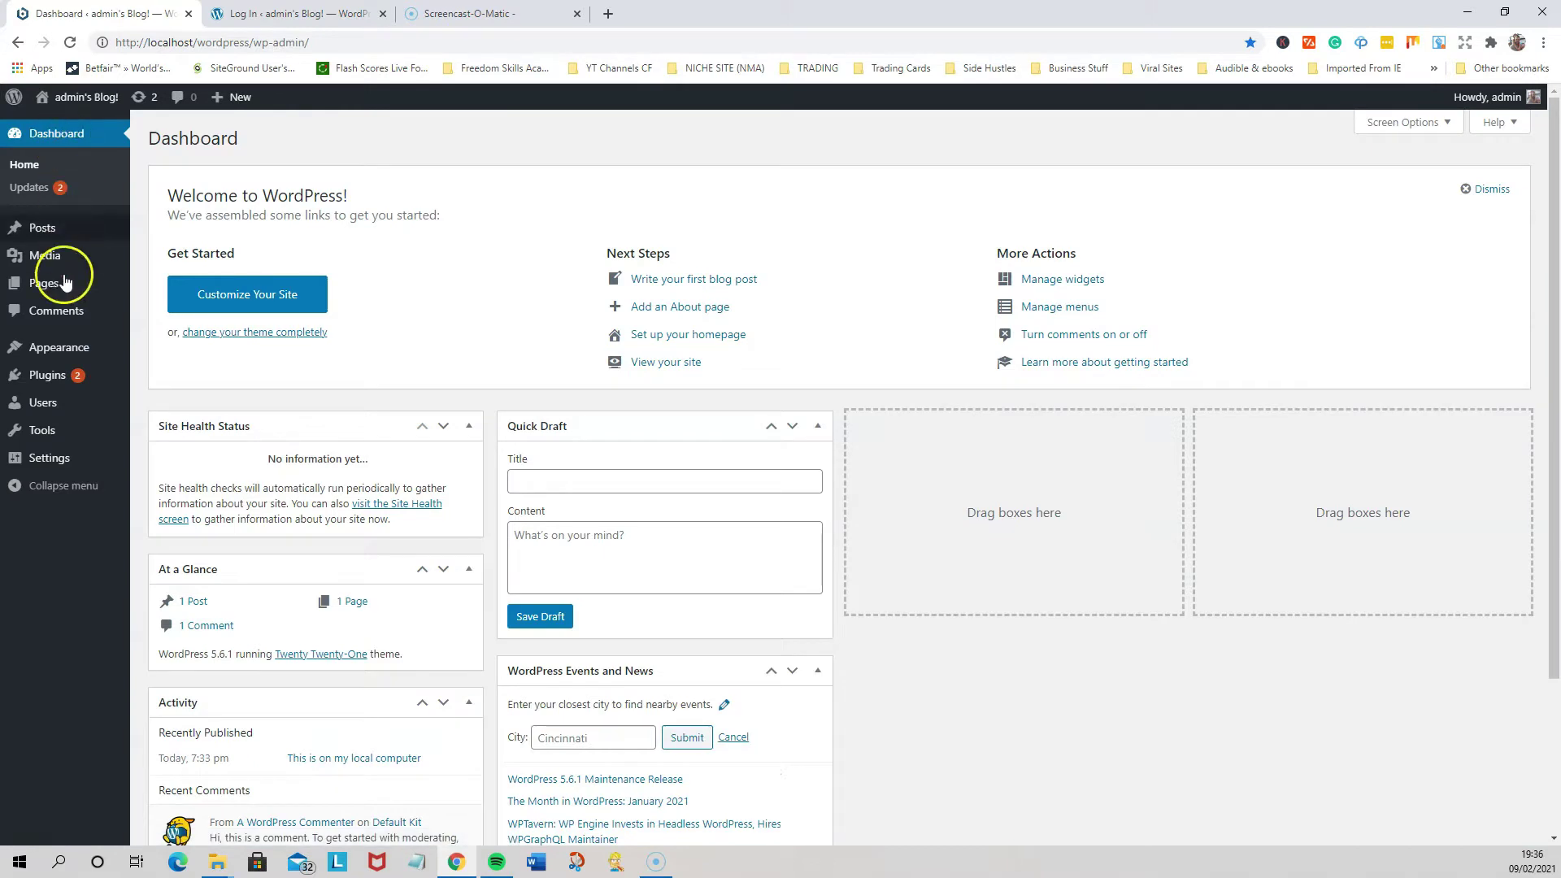
# - Find 'wpvivid' under Plugins > Add New, then install and activate WPvivid Backup & Migration
pyautogui.moveTo(37, 370)
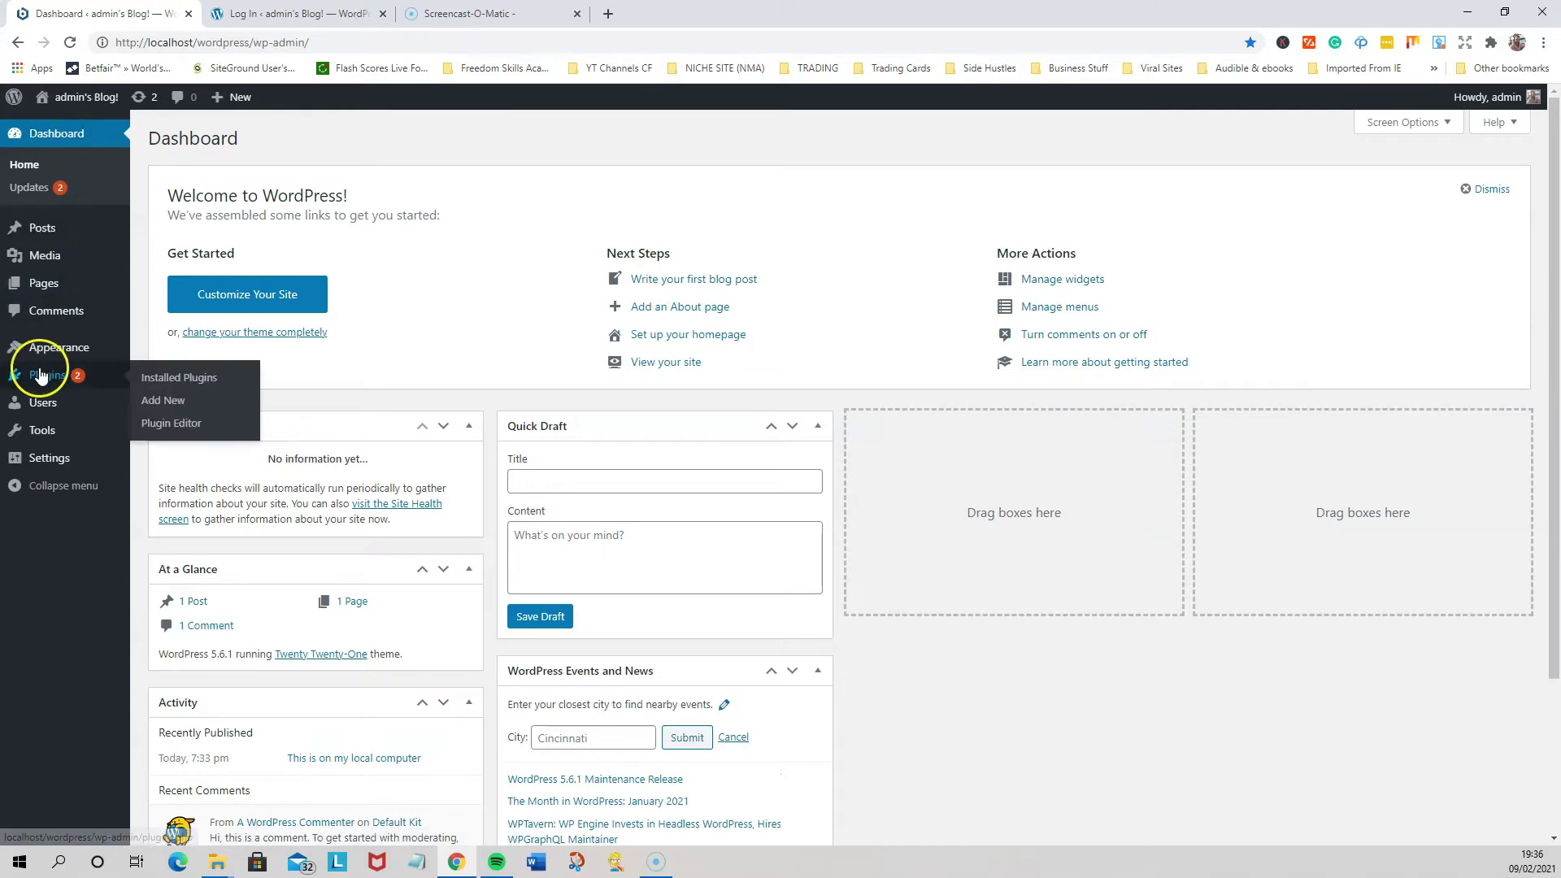
pyautogui.click(162, 378)
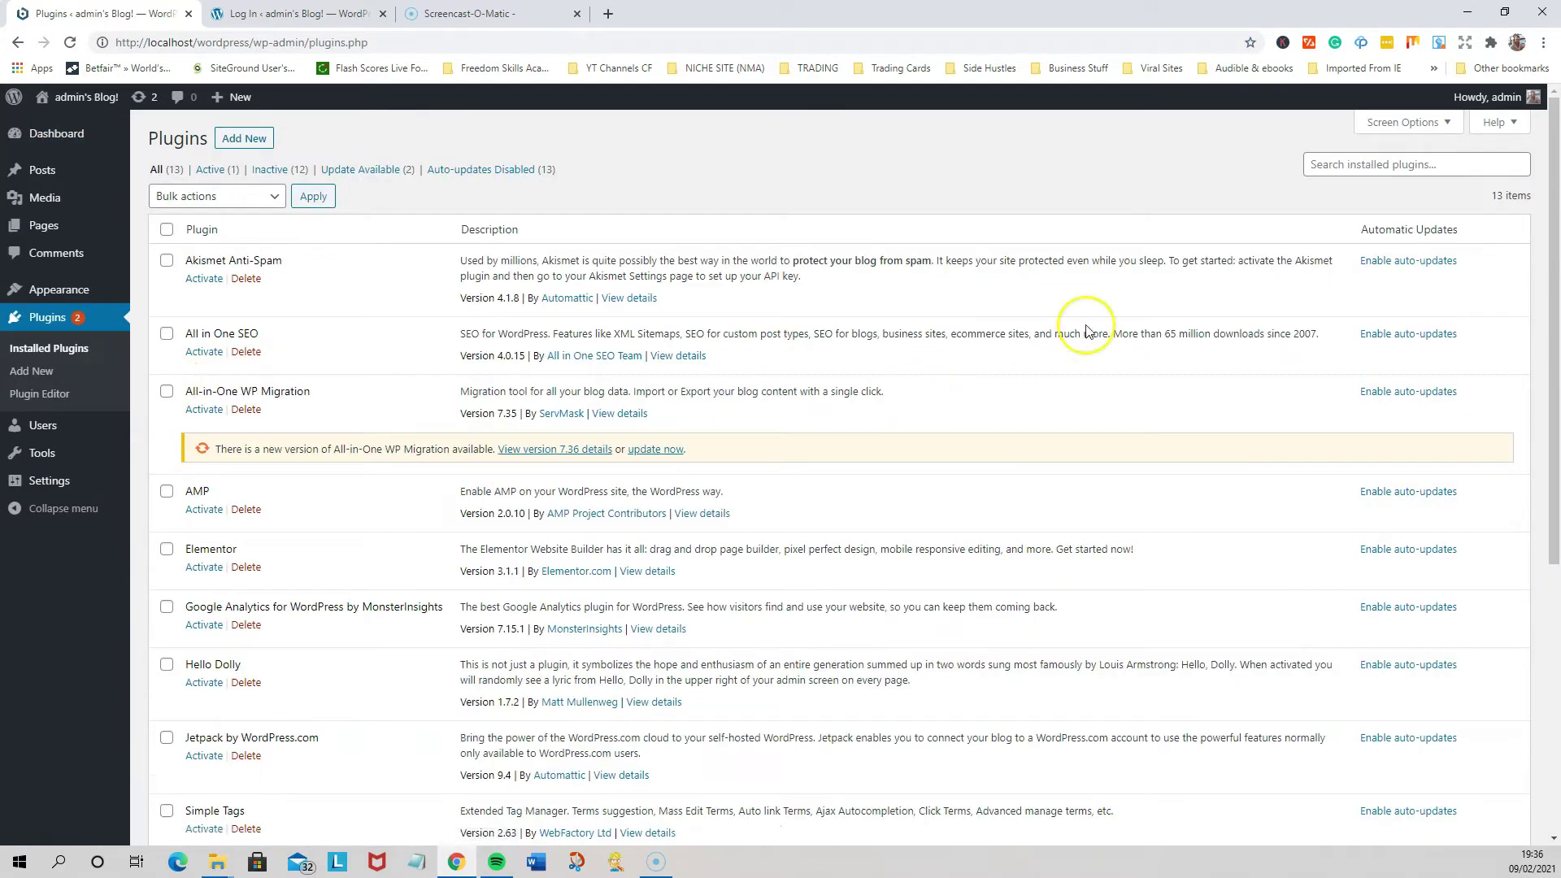
pyautogui.click(18, 372)
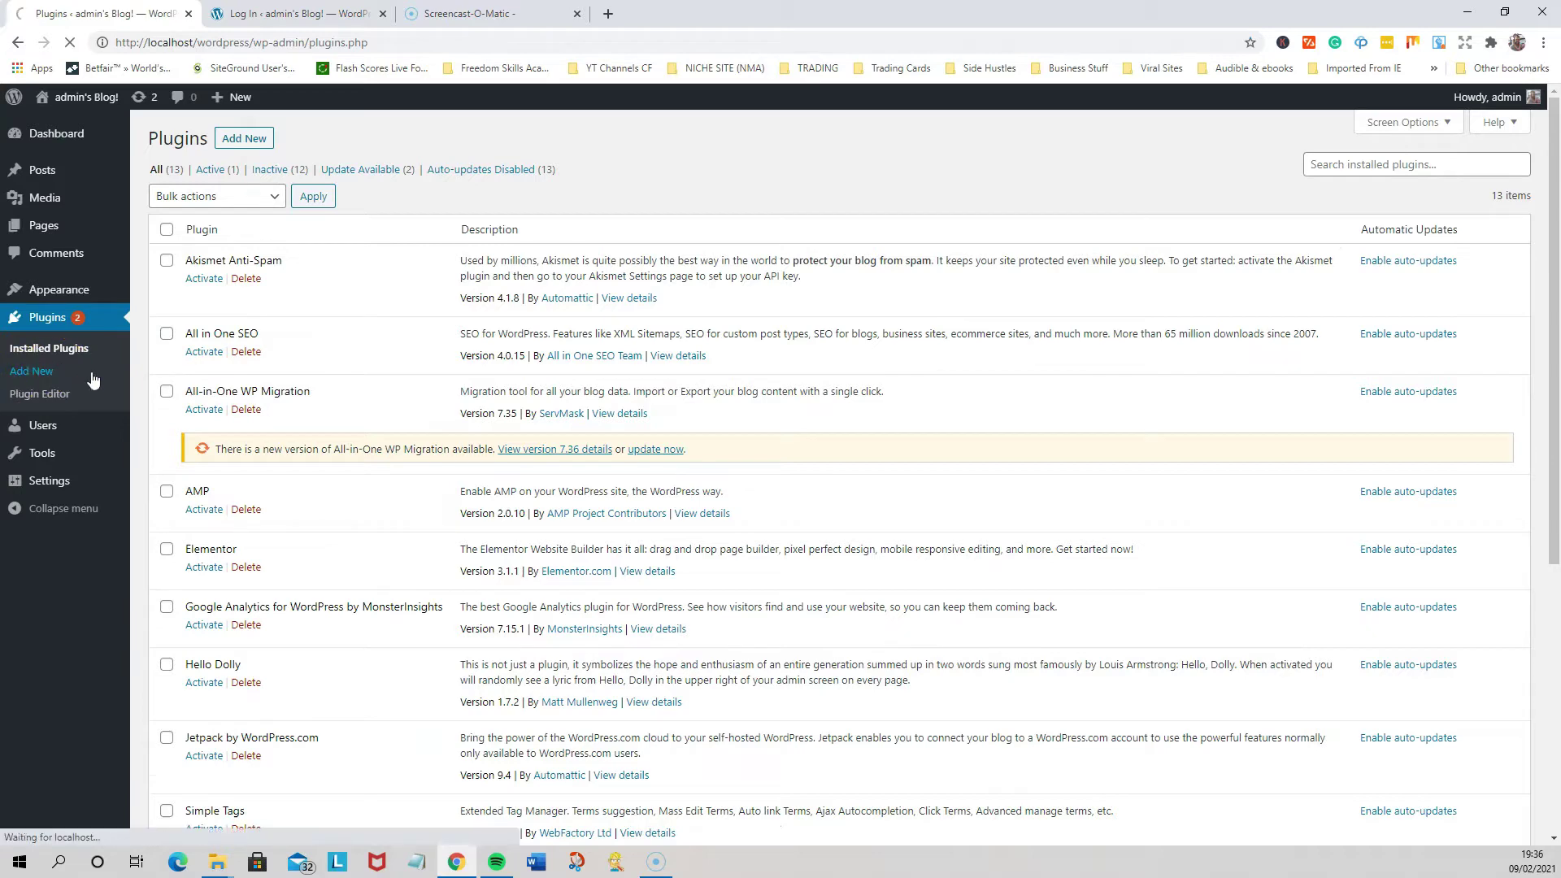
pyautogui.click(1333, 187)
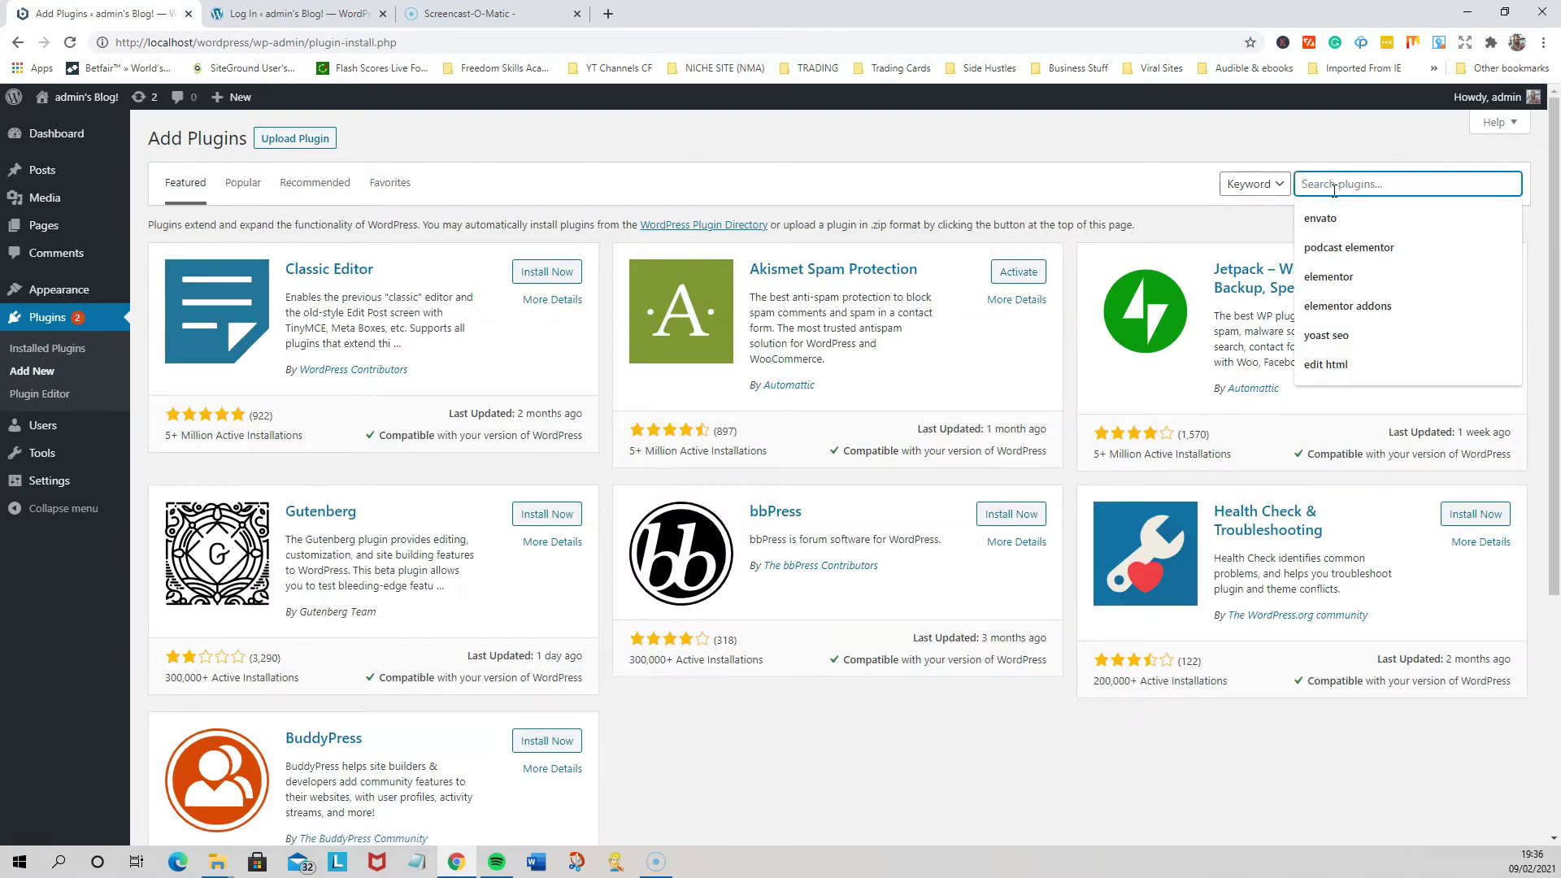
pyautogui.write('wpvivid')
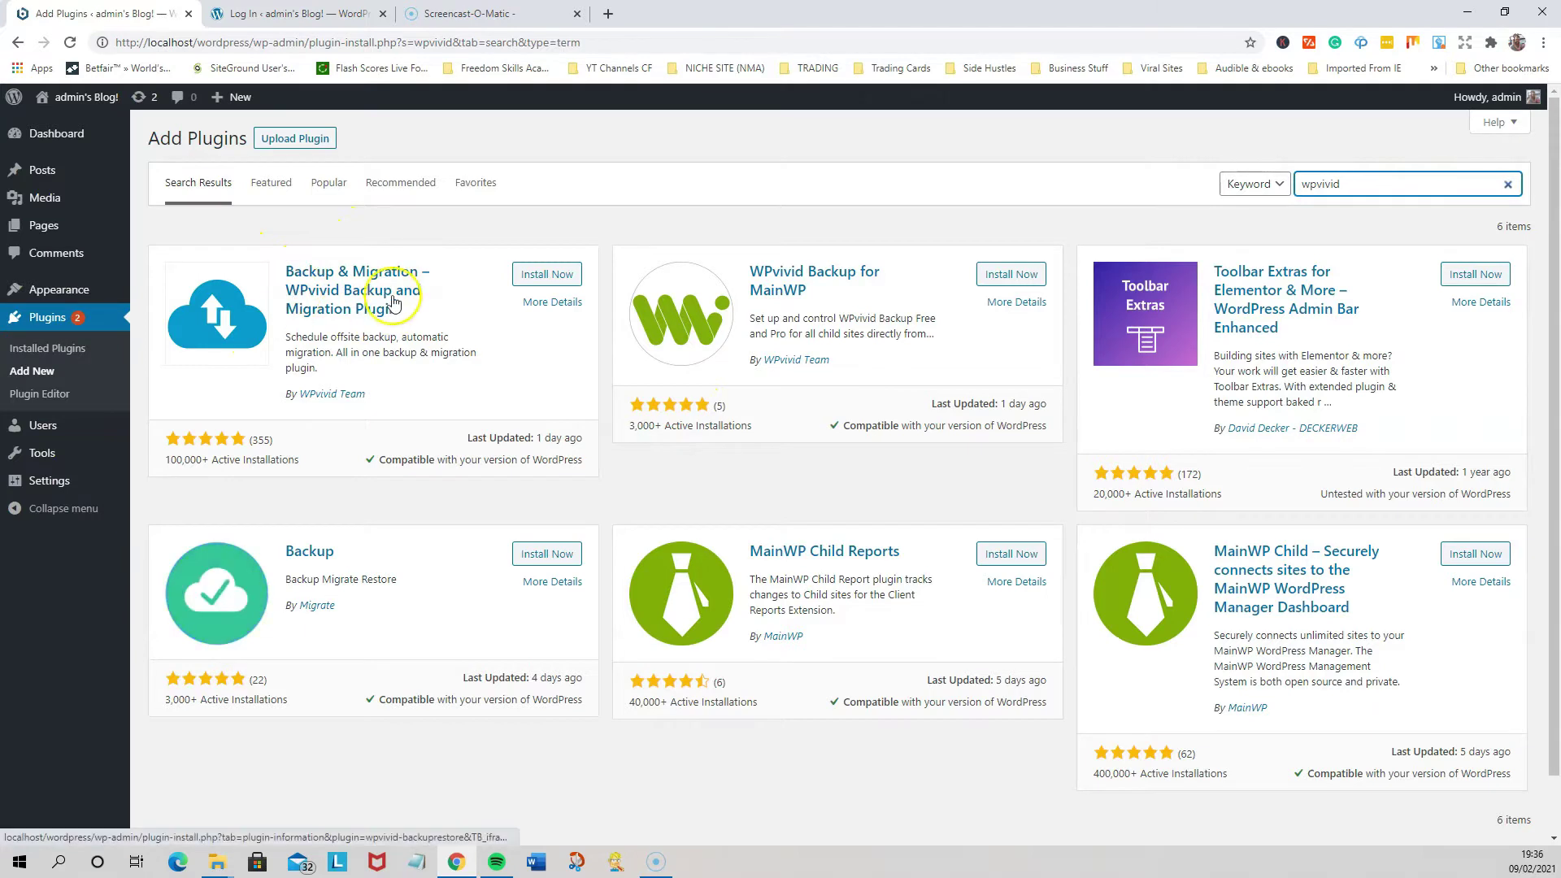
pyautogui.click(545, 280)
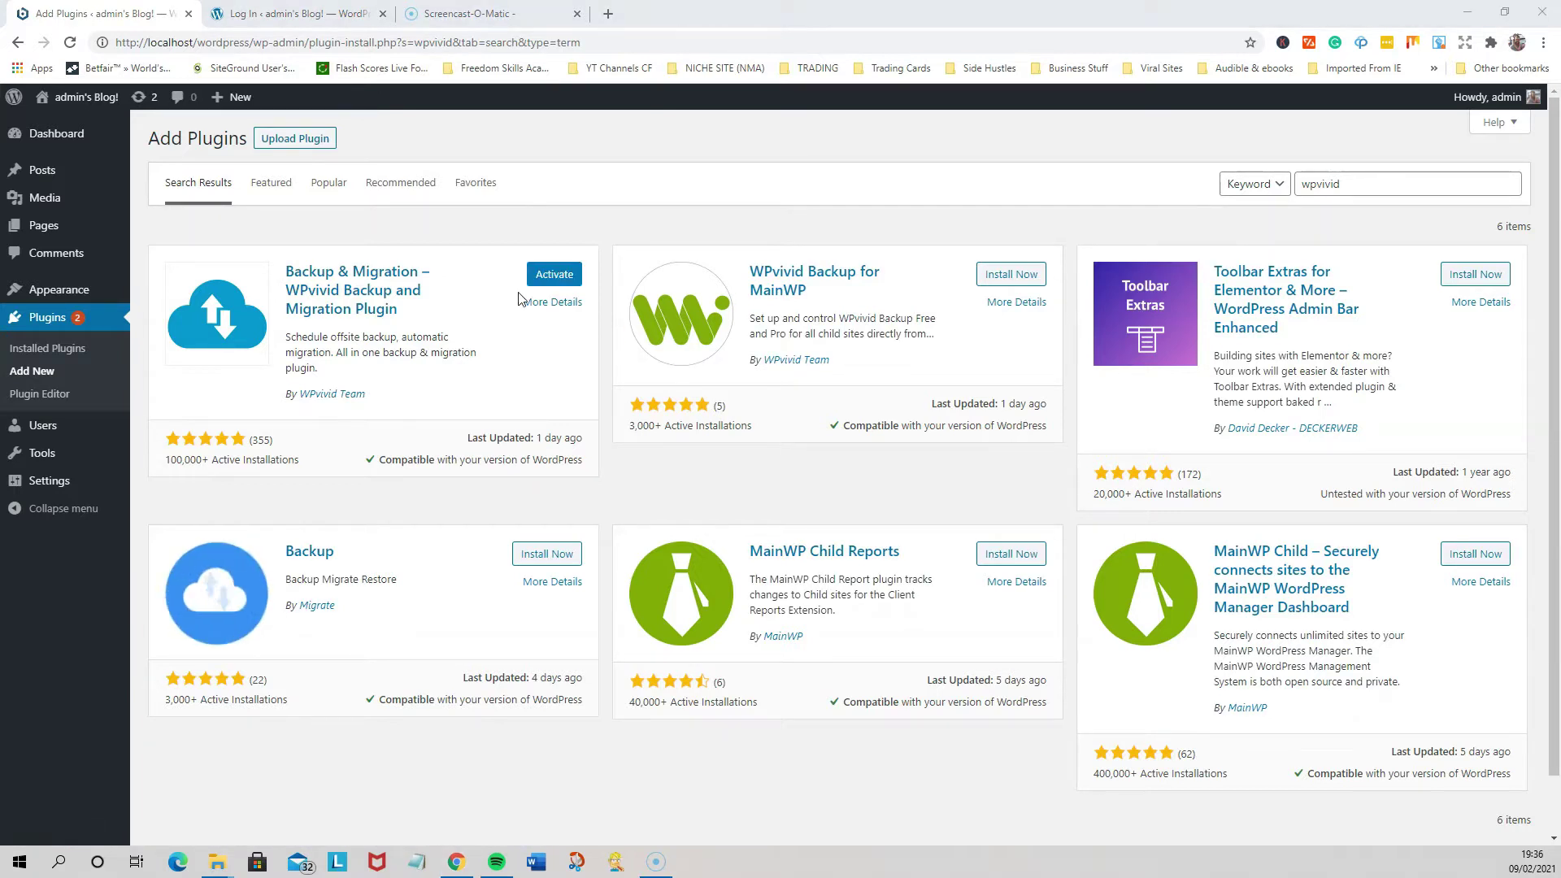
pyautogui.click(560, 277)
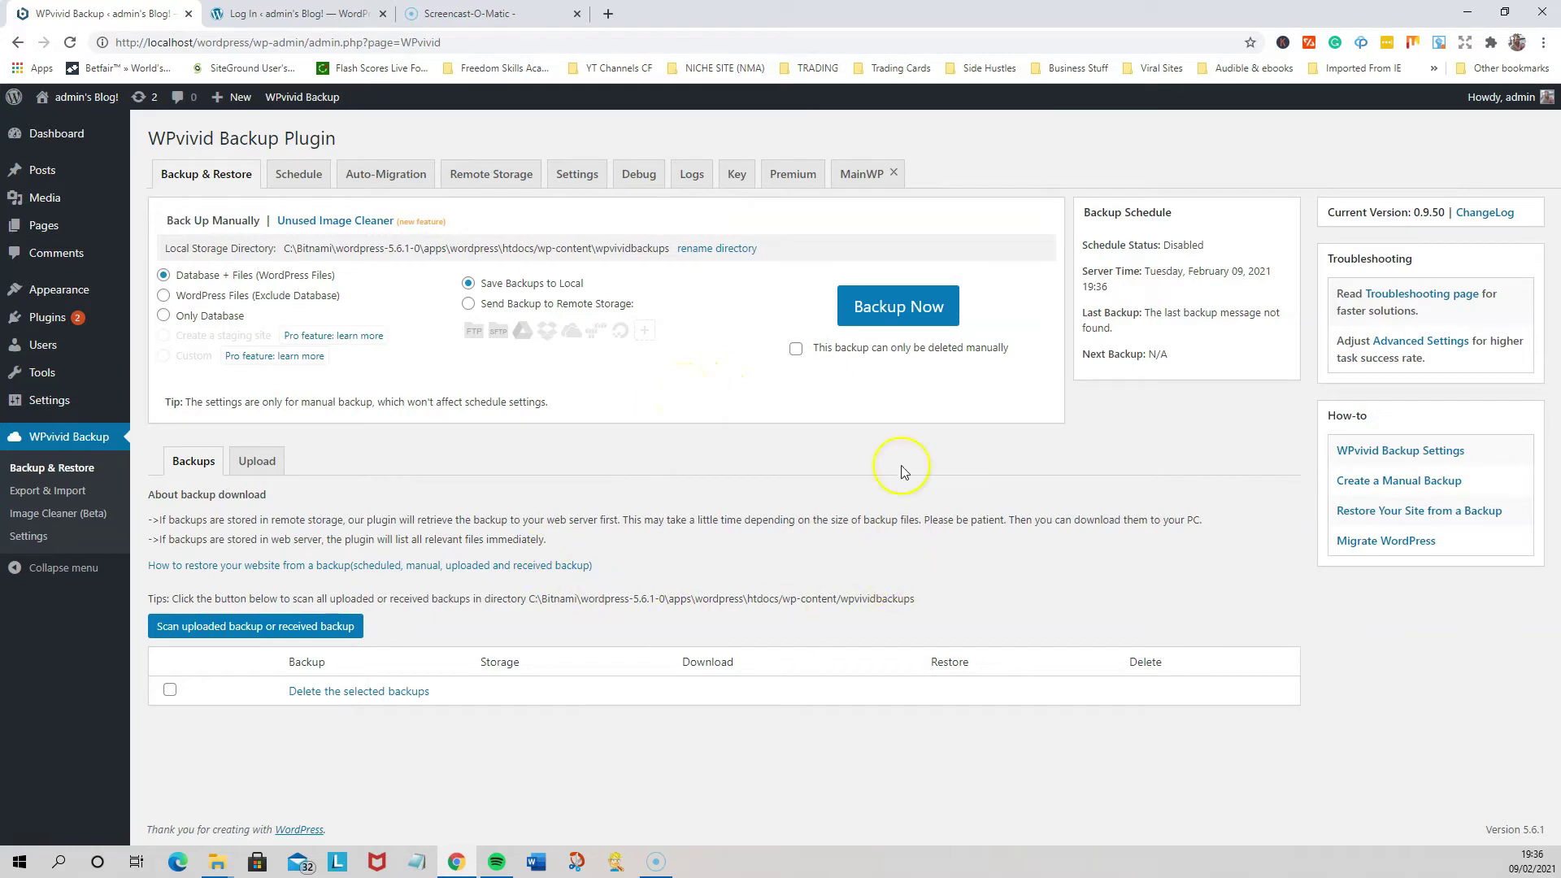
# - Wait for the WPvivid Backup > Backup & Restore page to load after activation
pyautogui.moveTo(82, 98)
# - Back up the local site, download the 72.39 MB backup zip, and log out
pyautogui.click(882, 311)
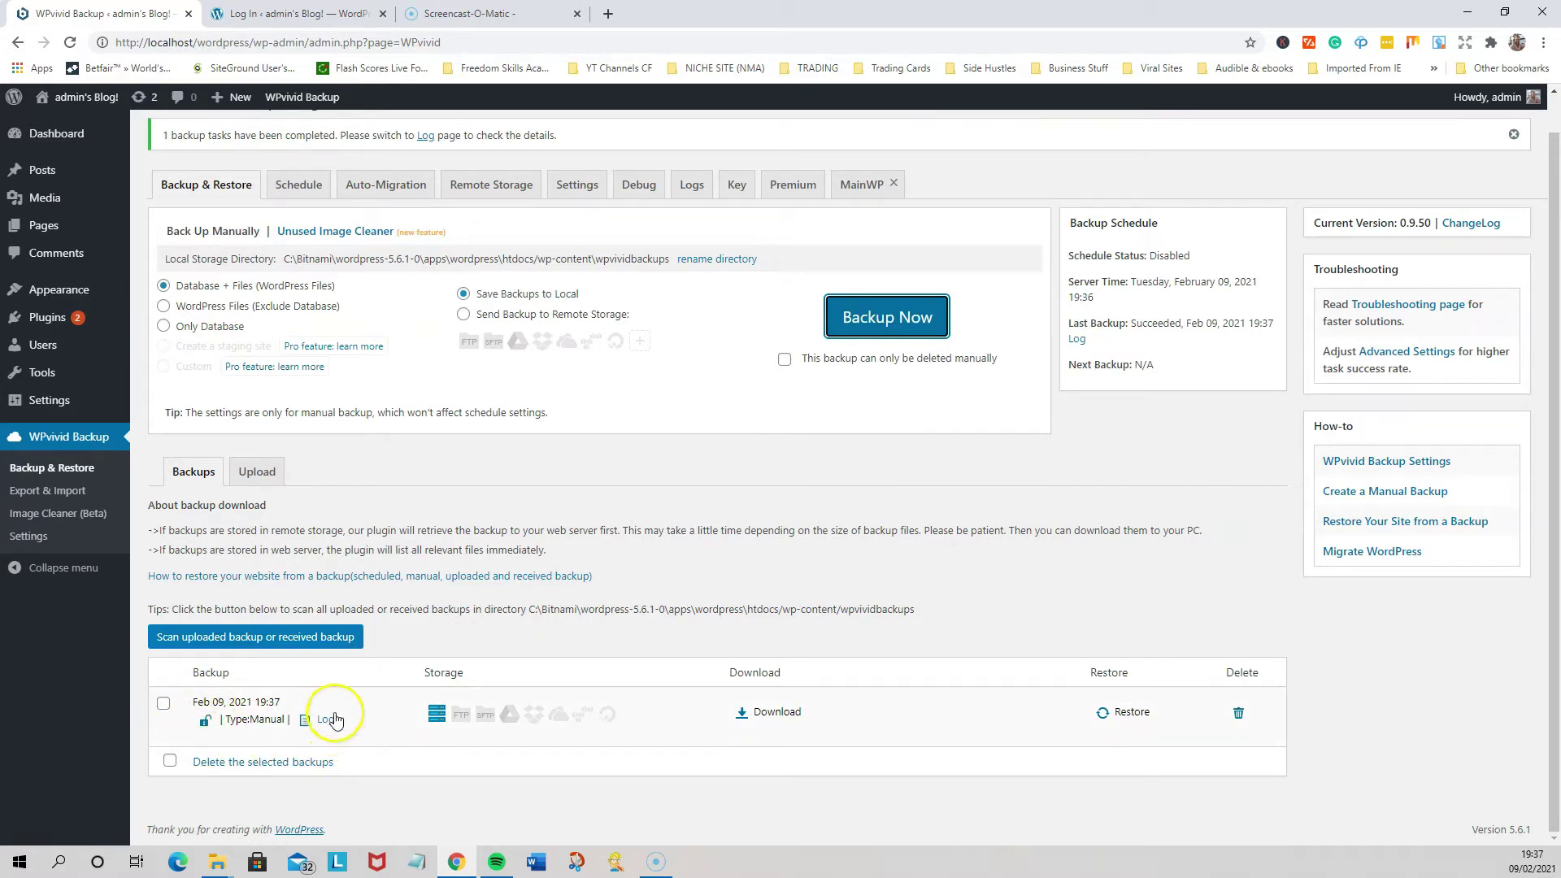
pyautogui.click(775, 712)
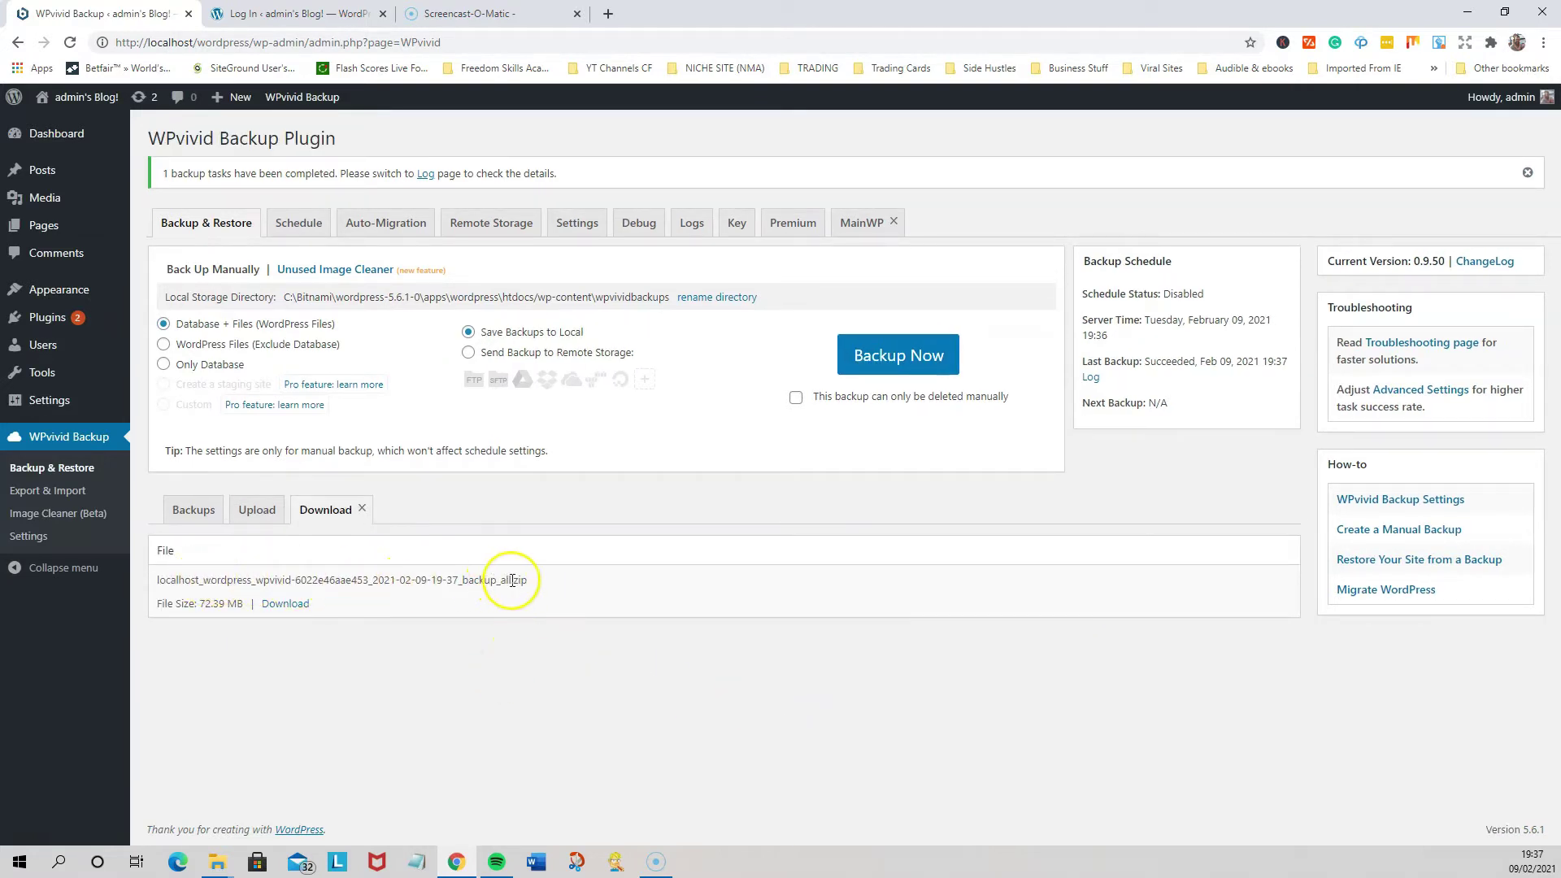
pyautogui.click(288, 603)
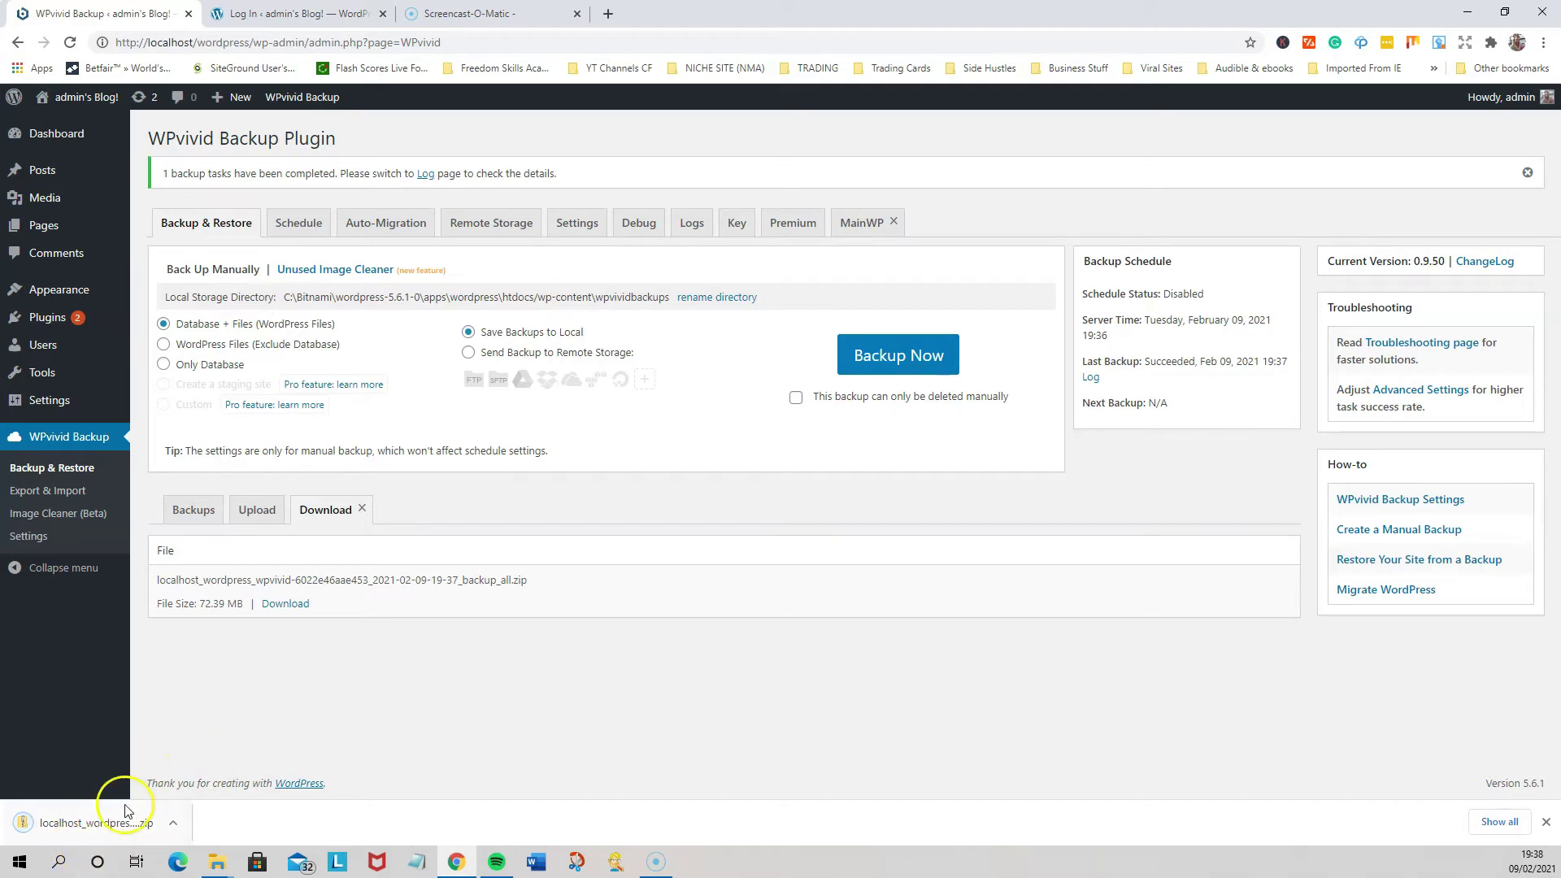
pyautogui.moveTo(102, 822); pyautogui.dragTo(0, 732)
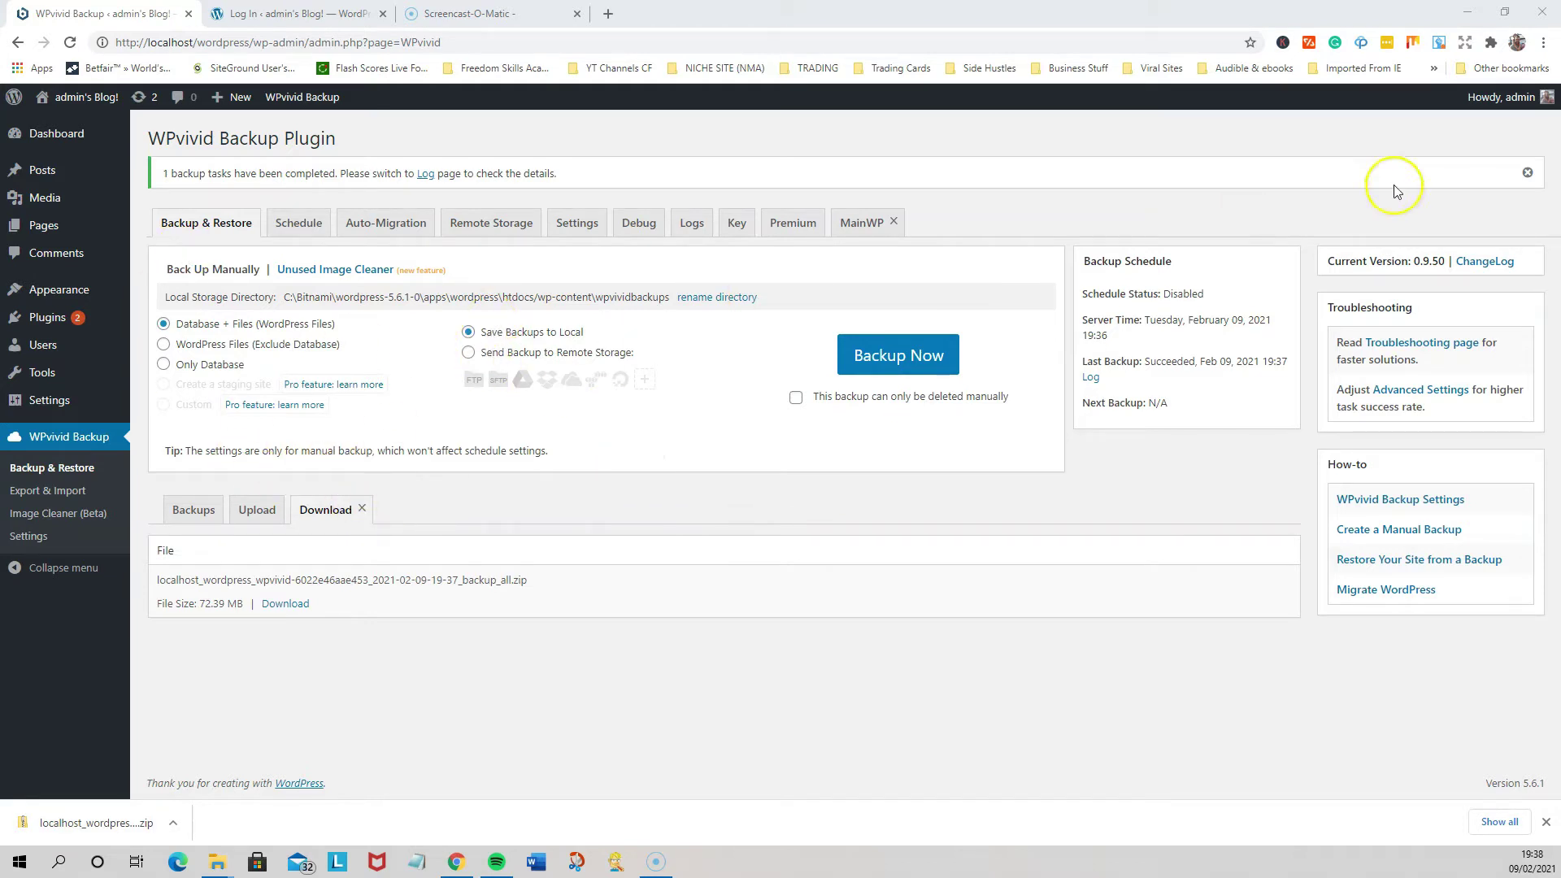
pyautogui.moveTo(1504, 99)
pyautogui.click(1439, 175)
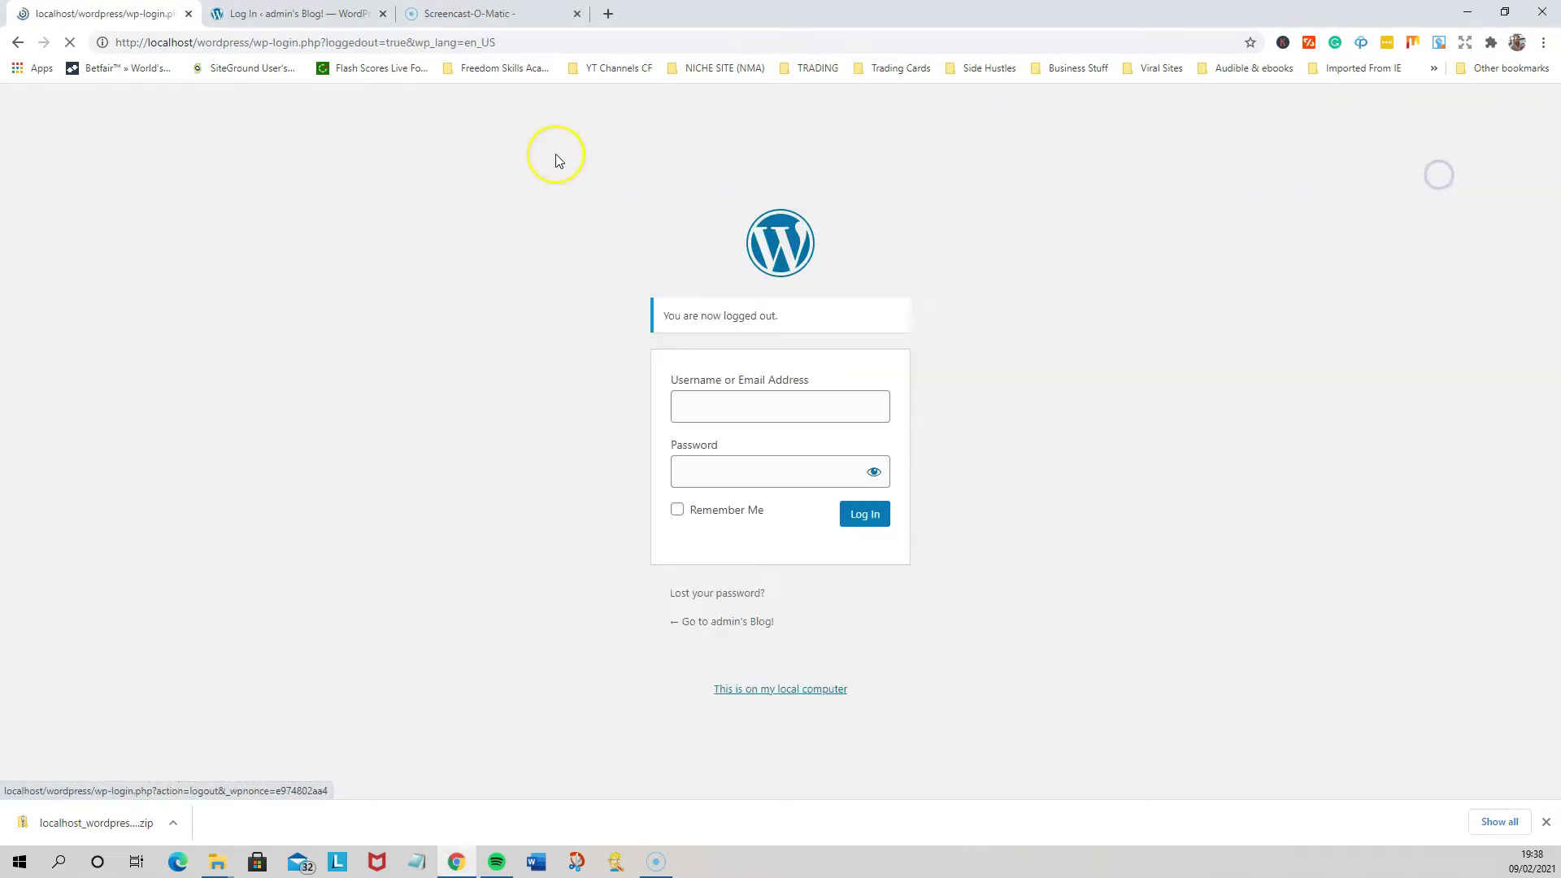
# - Log in to the live bwdtest.co.uk site from its login tab
pyautogui.click(263, 17)
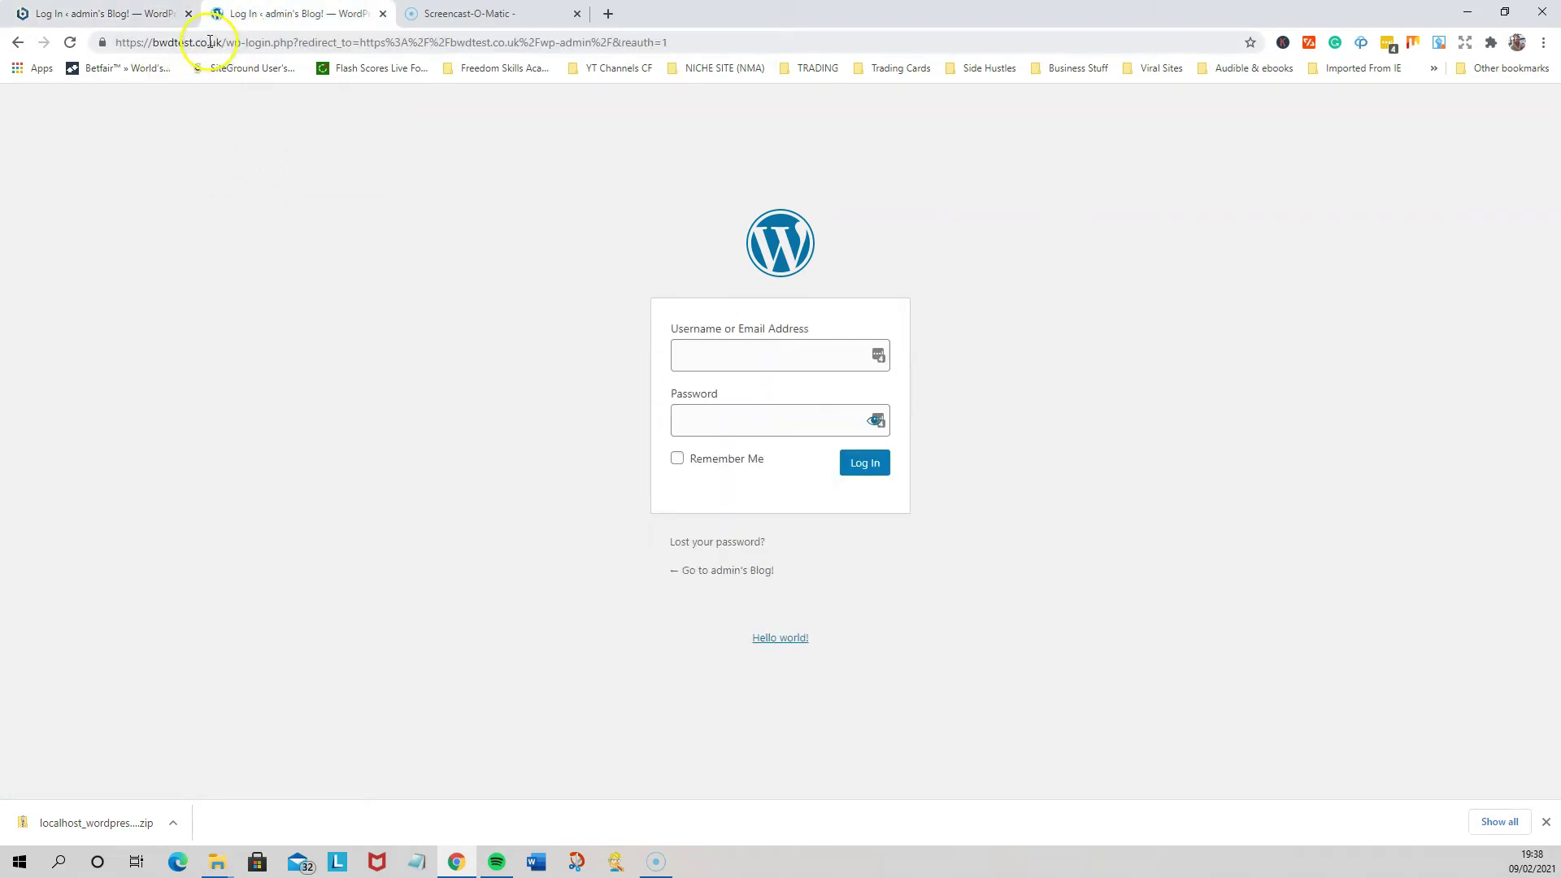
pyautogui.click(686, 356)
pyautogui.press('Tab')
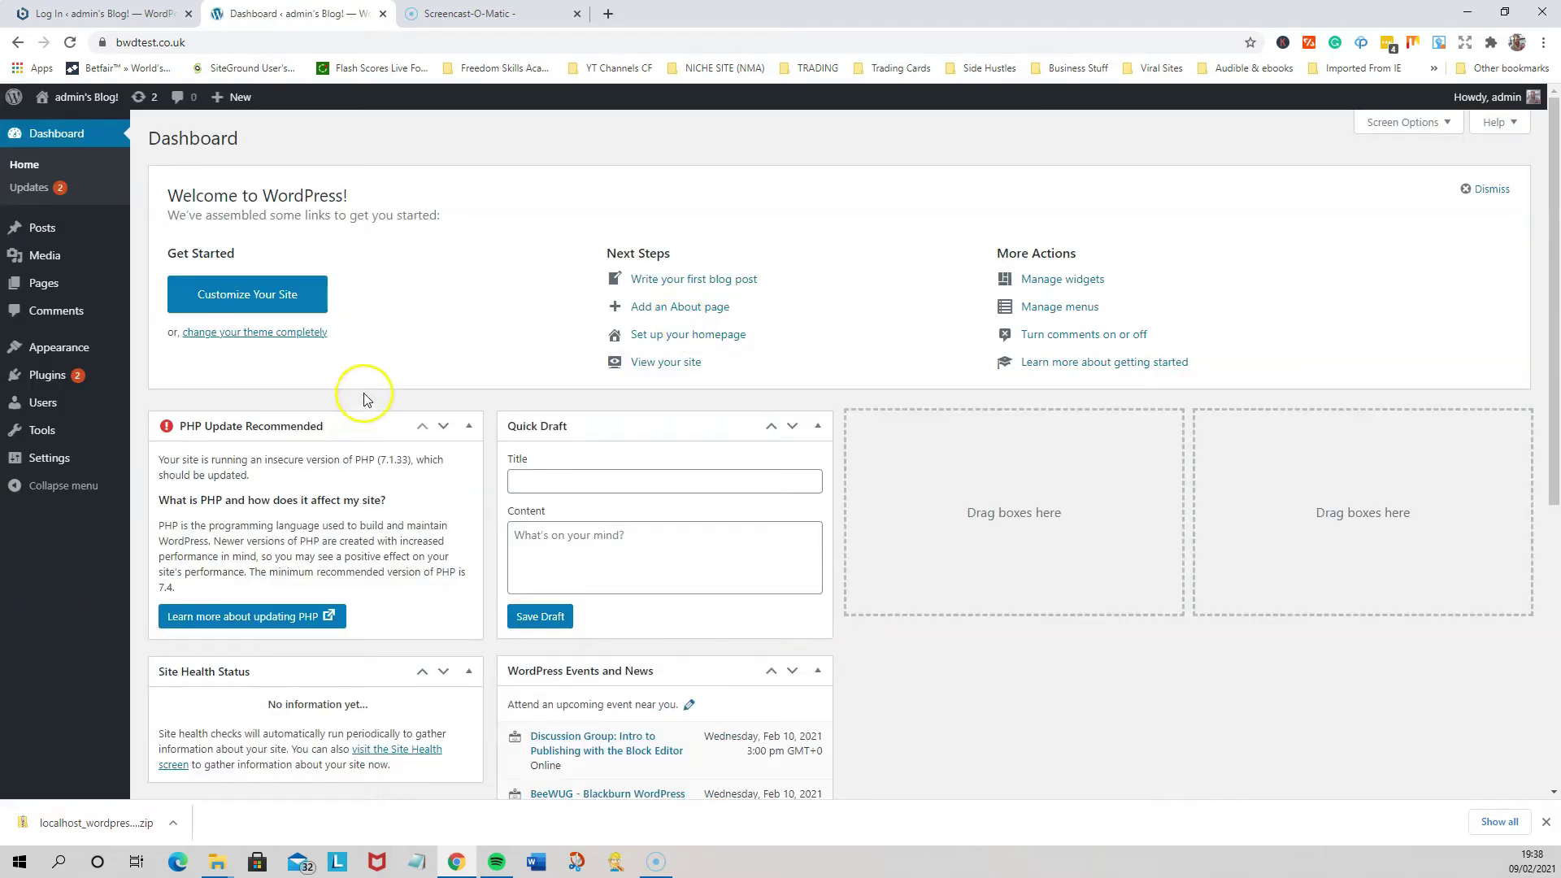
pyautogui.moveTo(53, 376)
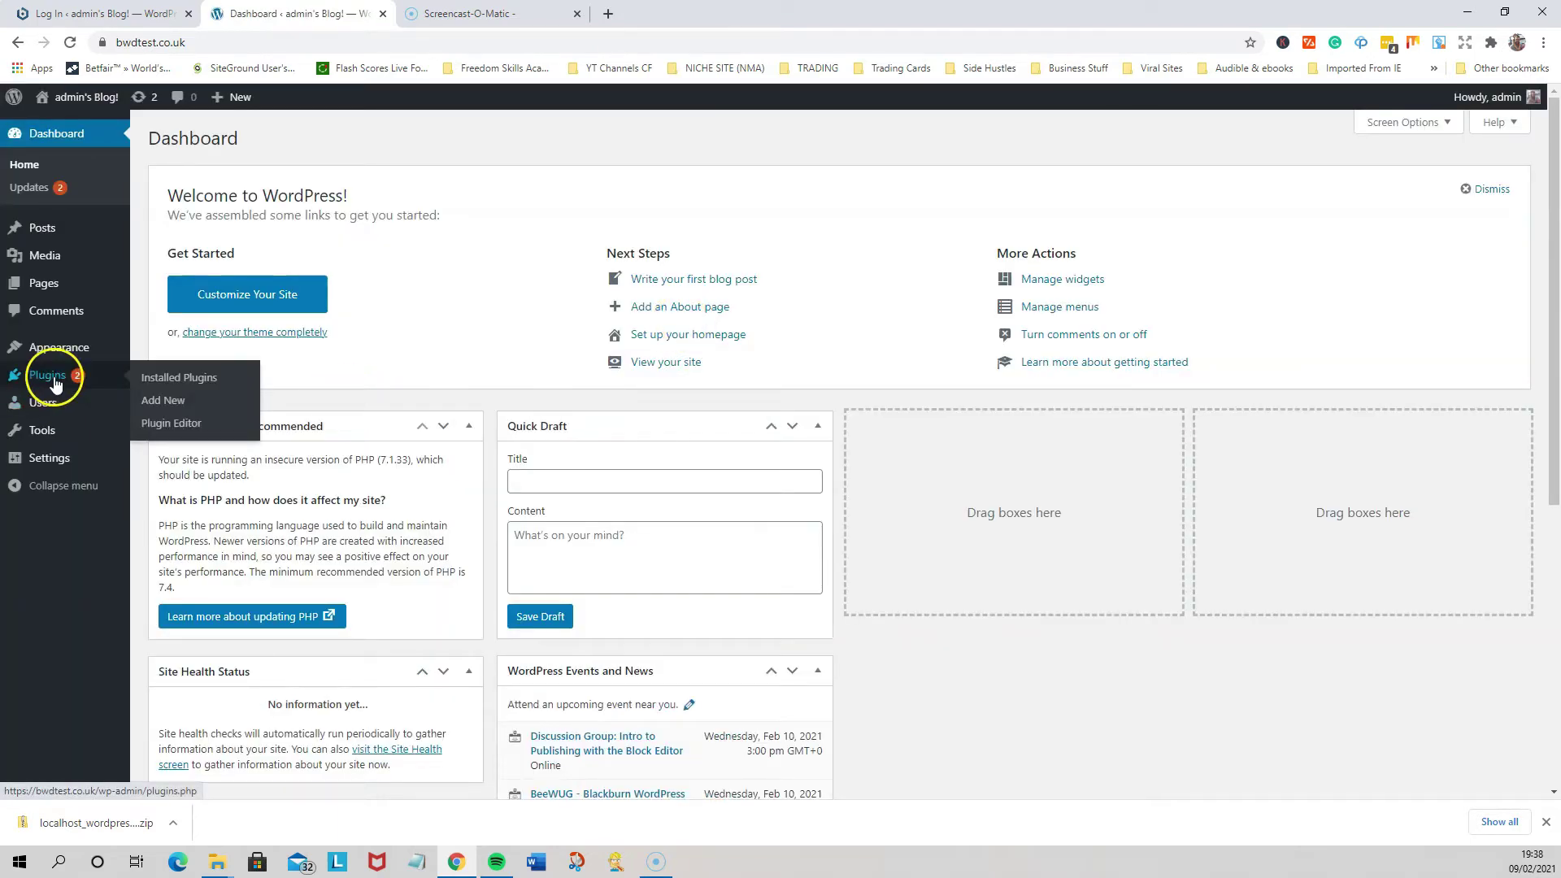
# - Check the live site's front page, then return to its Dashboard
pyautogui.click(165, 403)
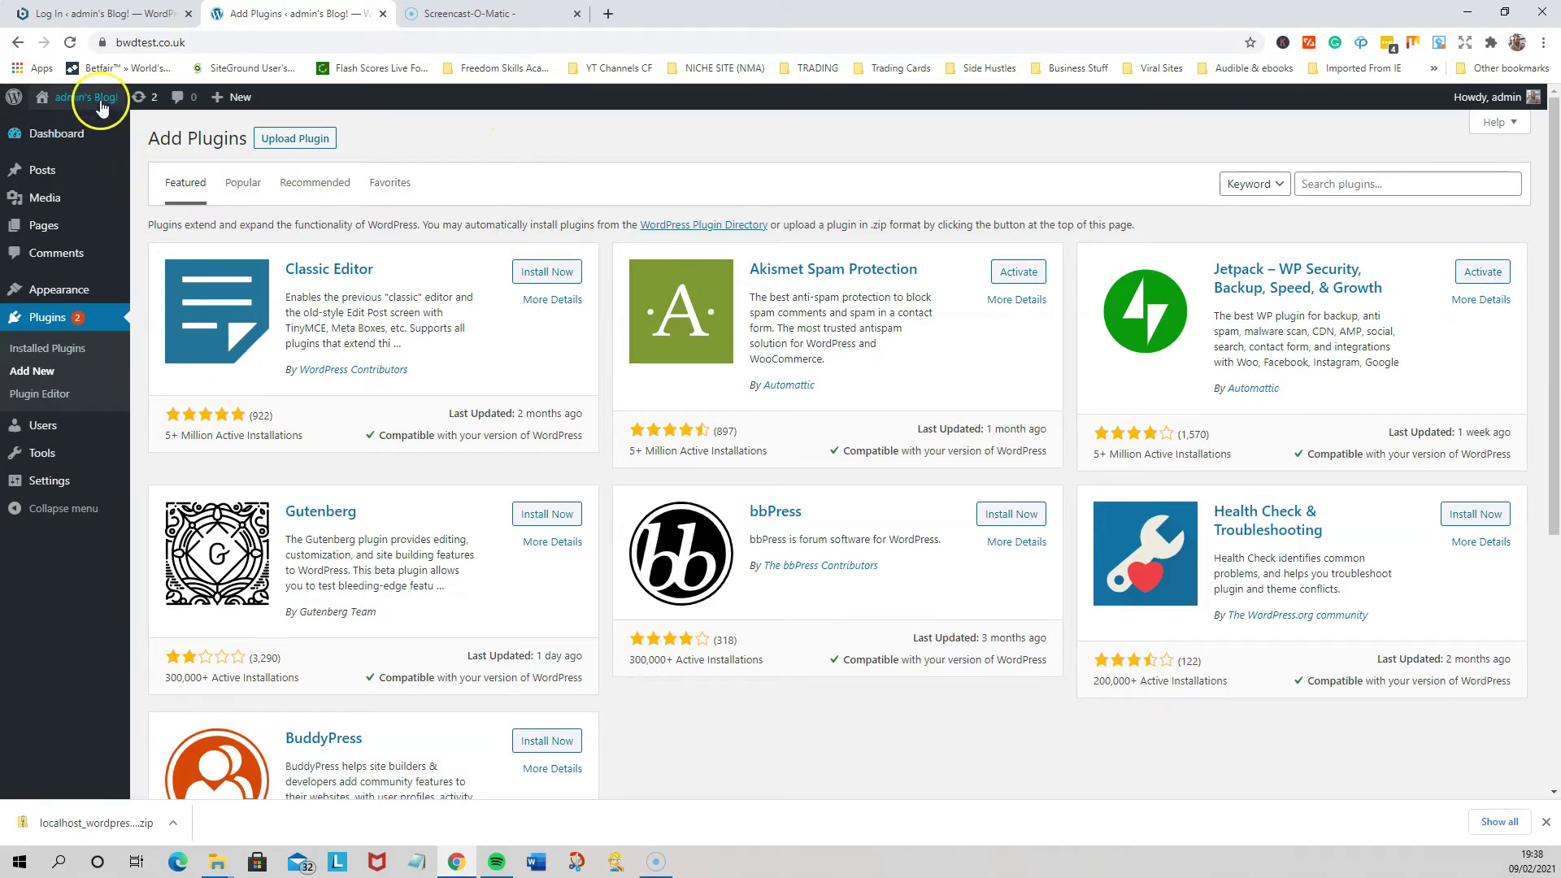
pyautogui.click(56, 125)
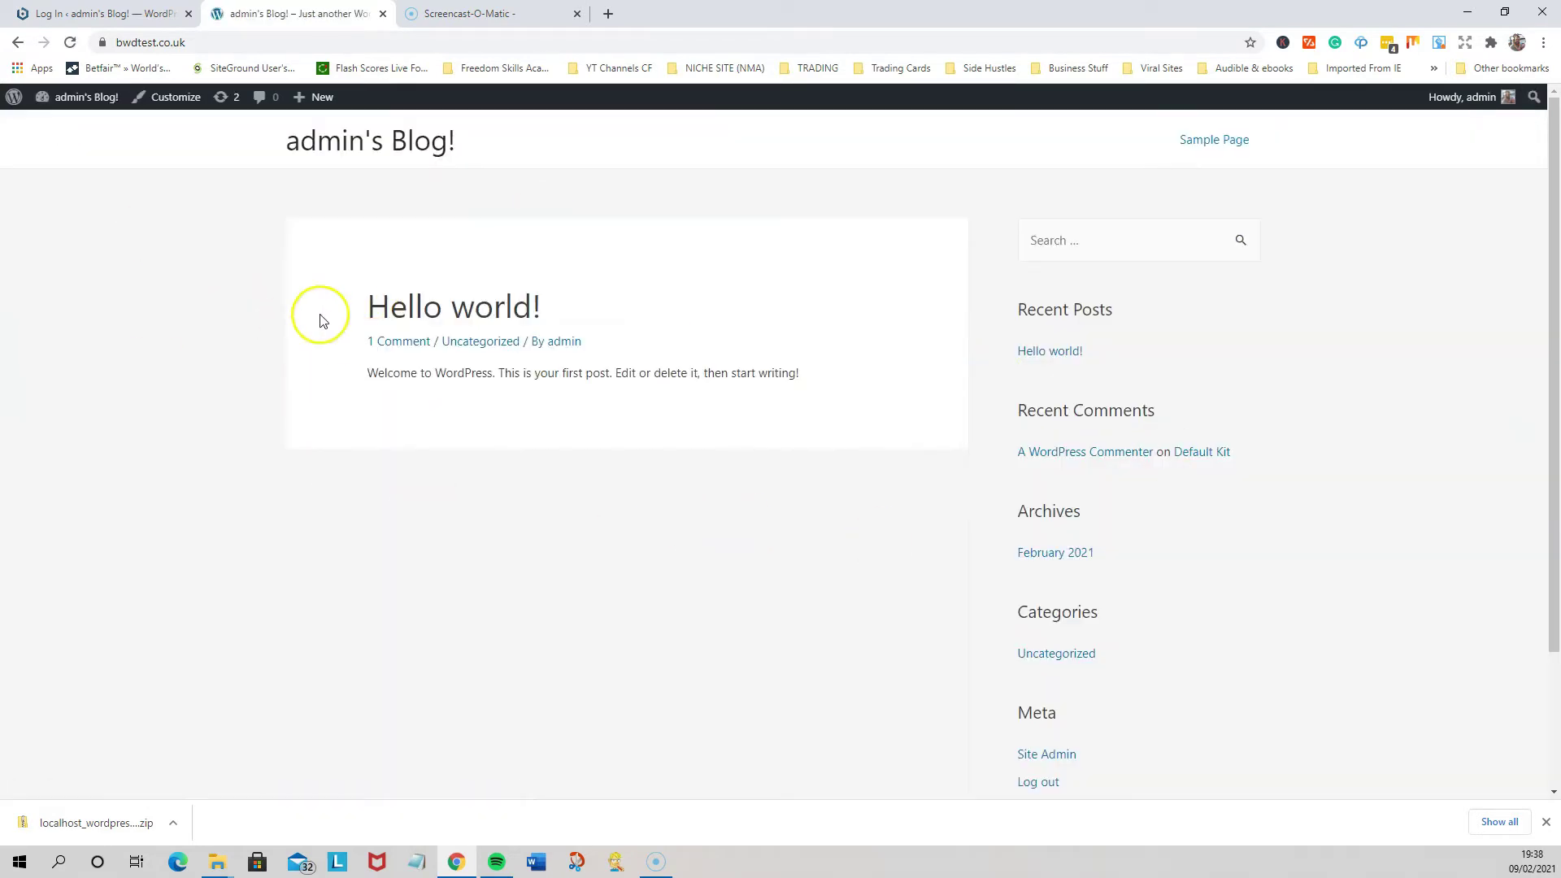
pyautogui.moveTo(73, 99)
pyautogui.click(65, 130)
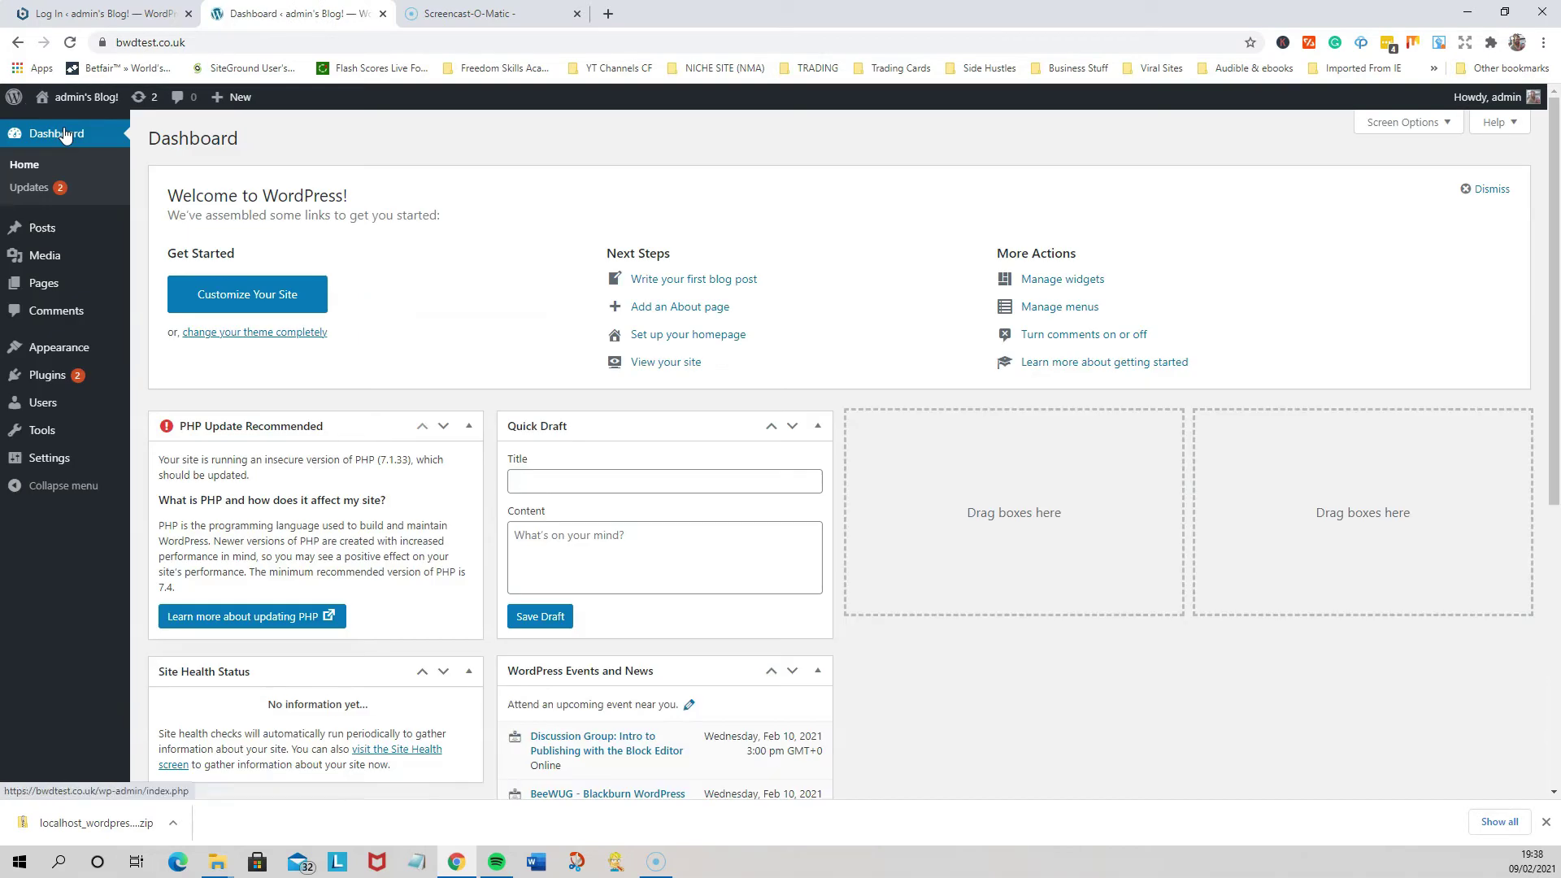
# - Search Add New for 'wpvivid', then install and activate WPvivid Backup and Migration
pyautogui.moveTo(36, 376)
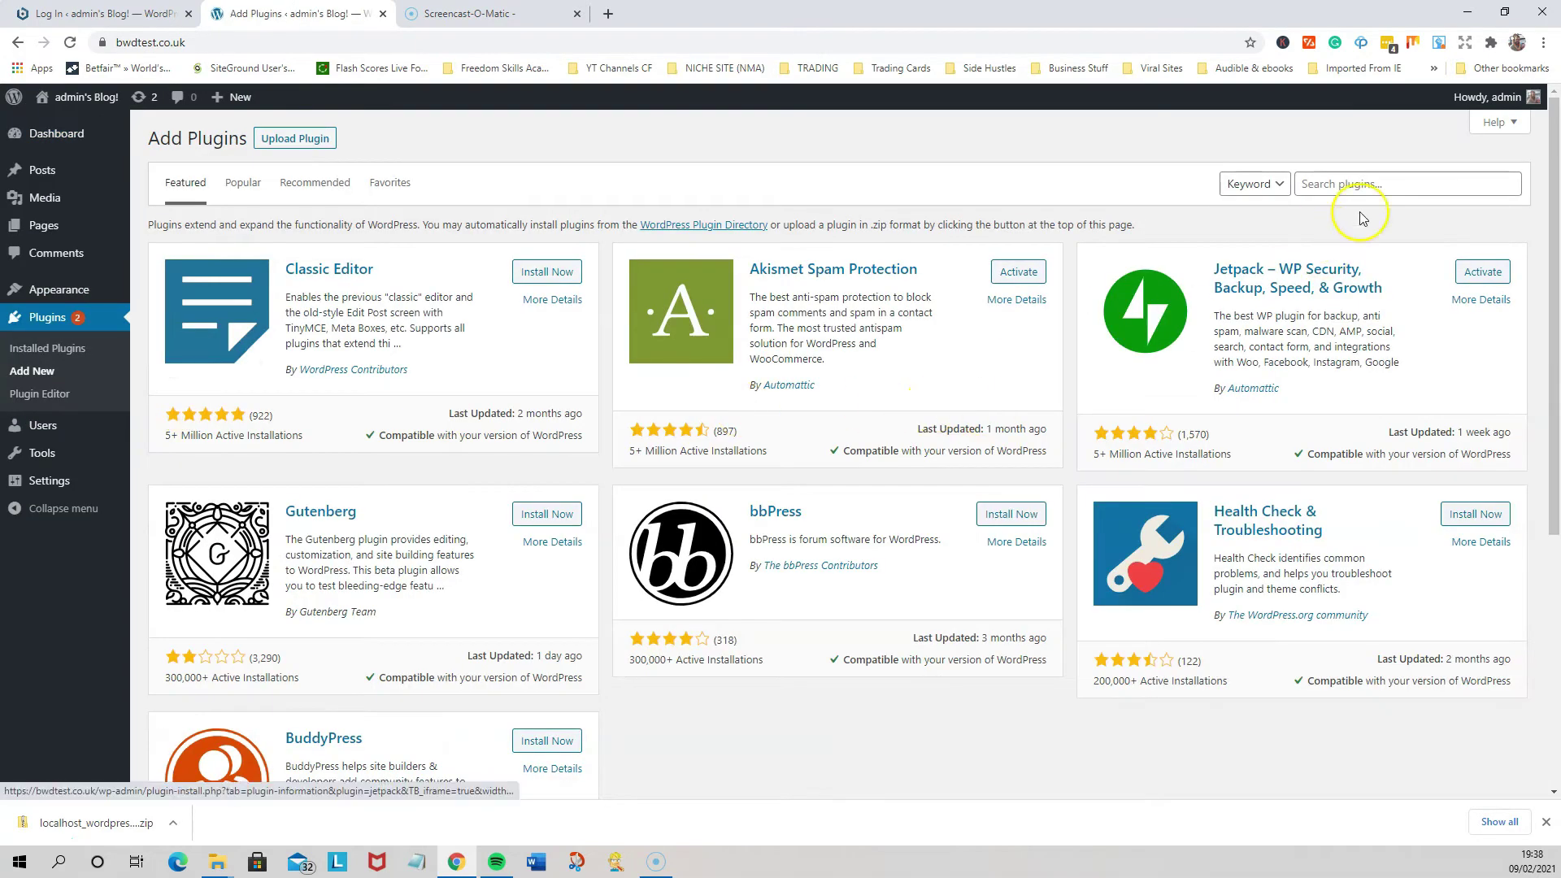
pyautogui.click(1331, 187)
pyautogui.write('wpvi')
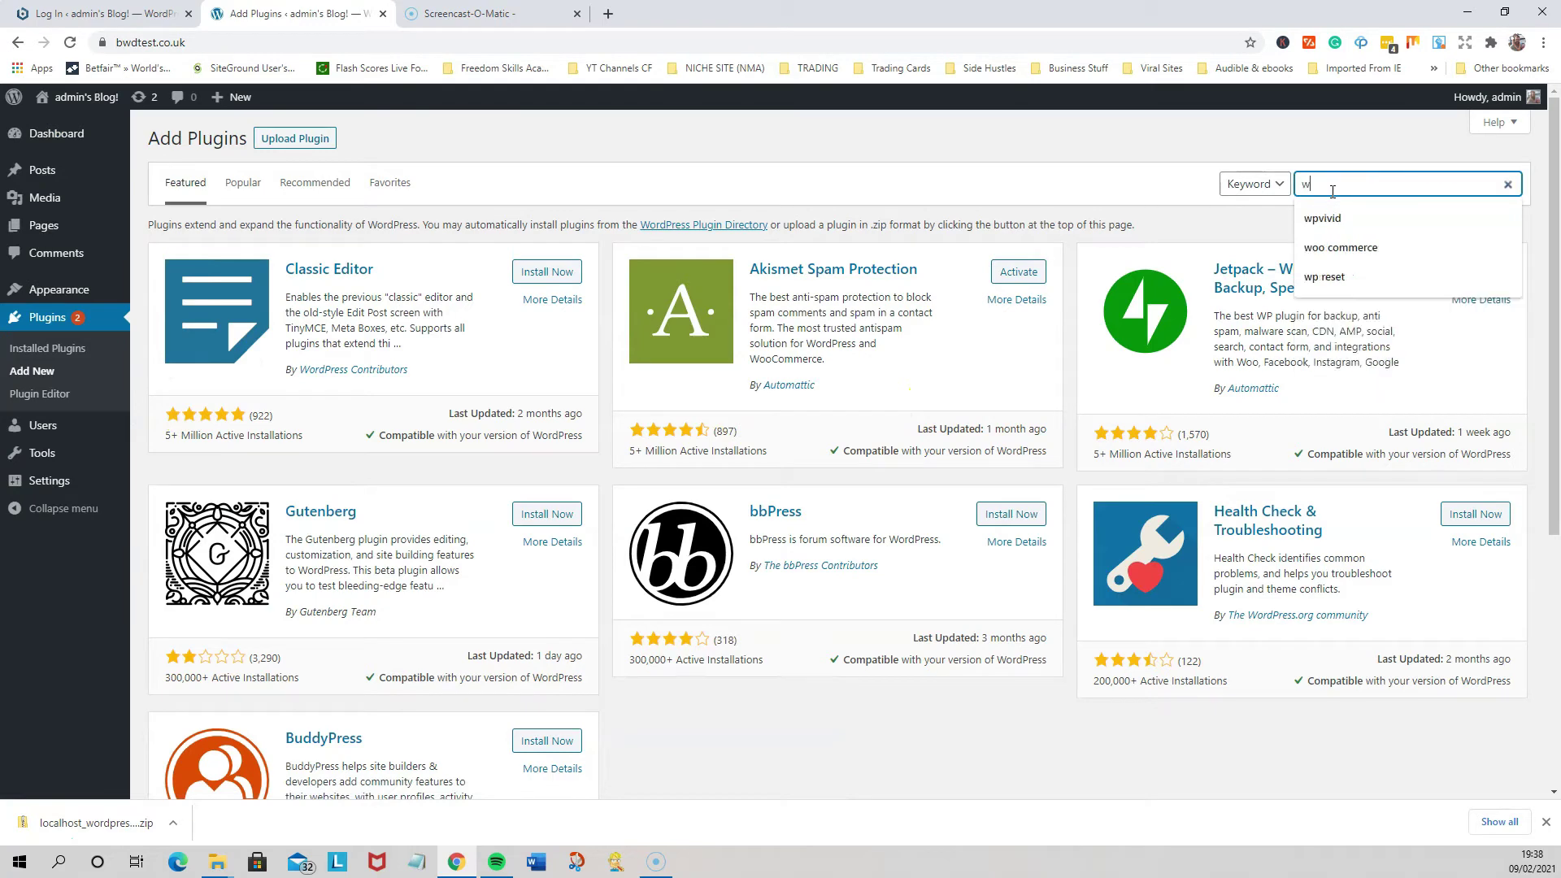
pyautogui.write('vid')
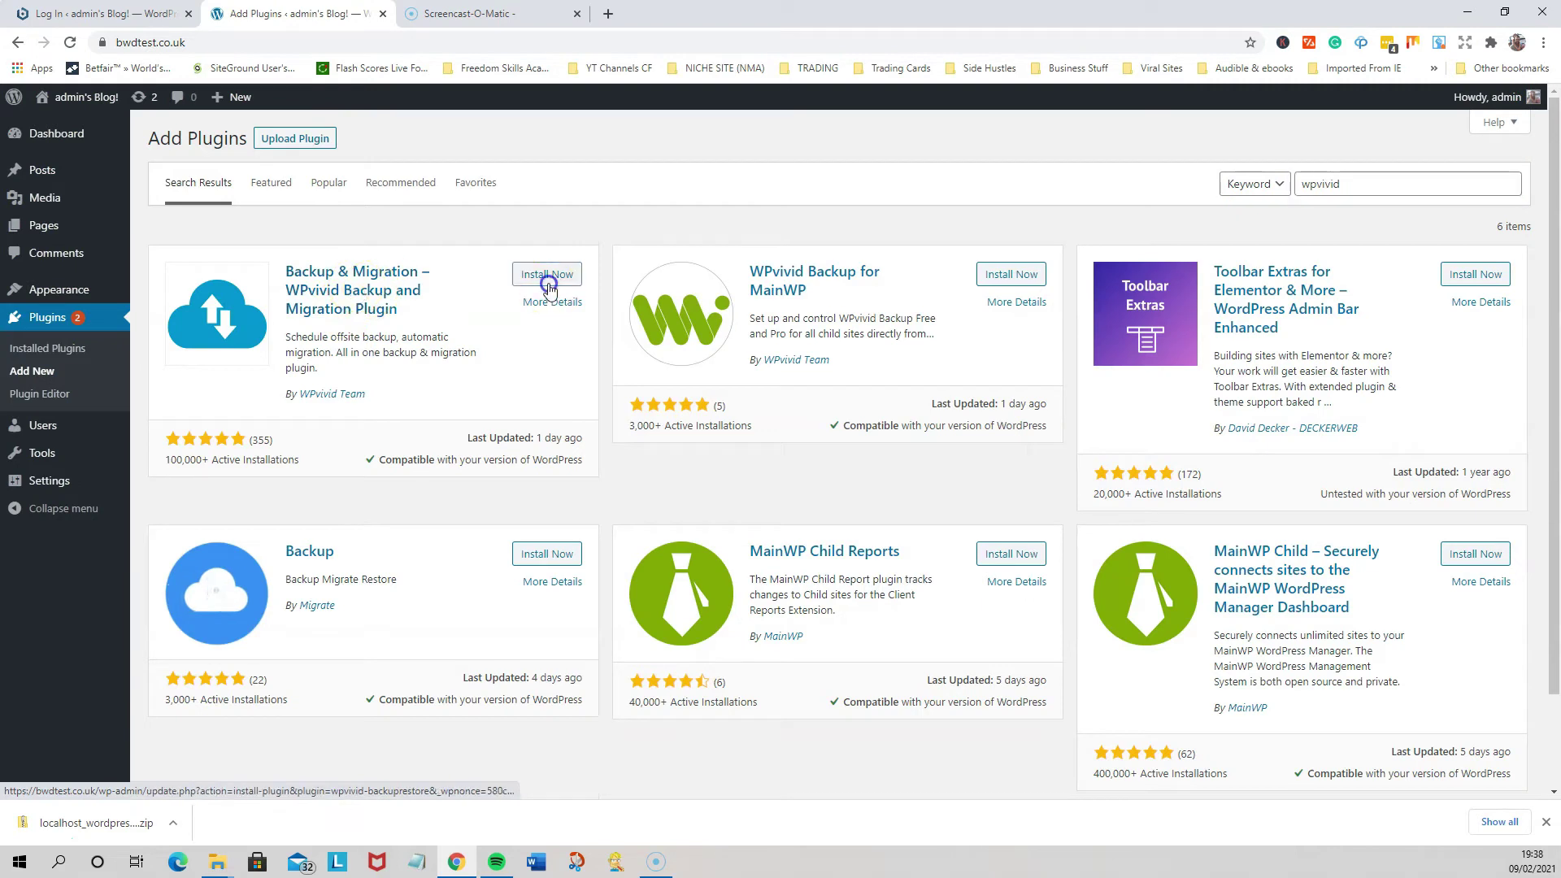
pyautogui.click(546, 281)
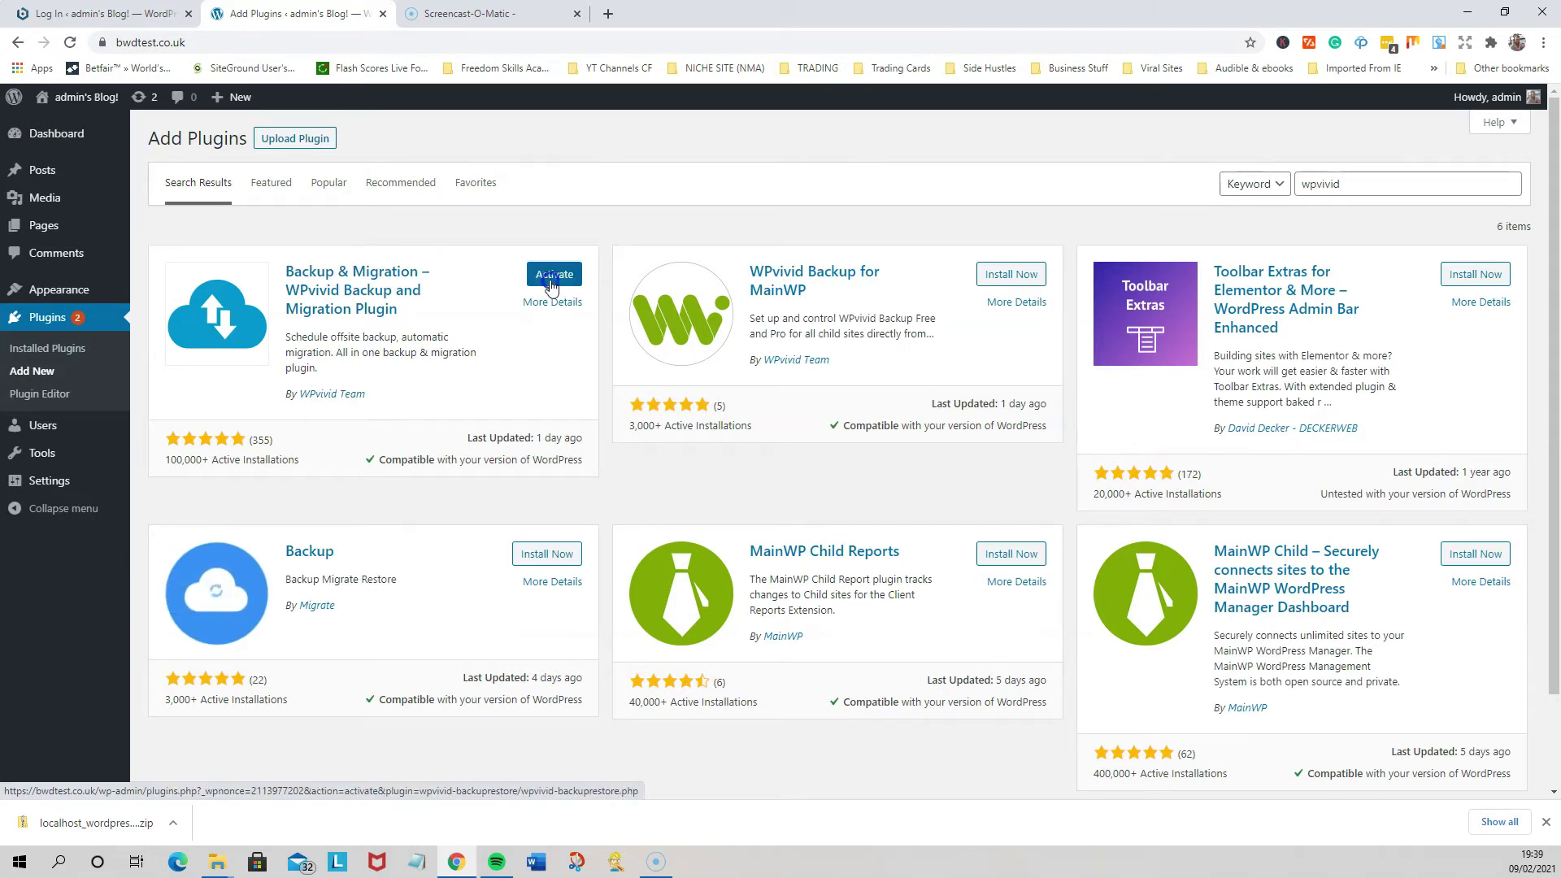
pyautogui.click(552, 284)
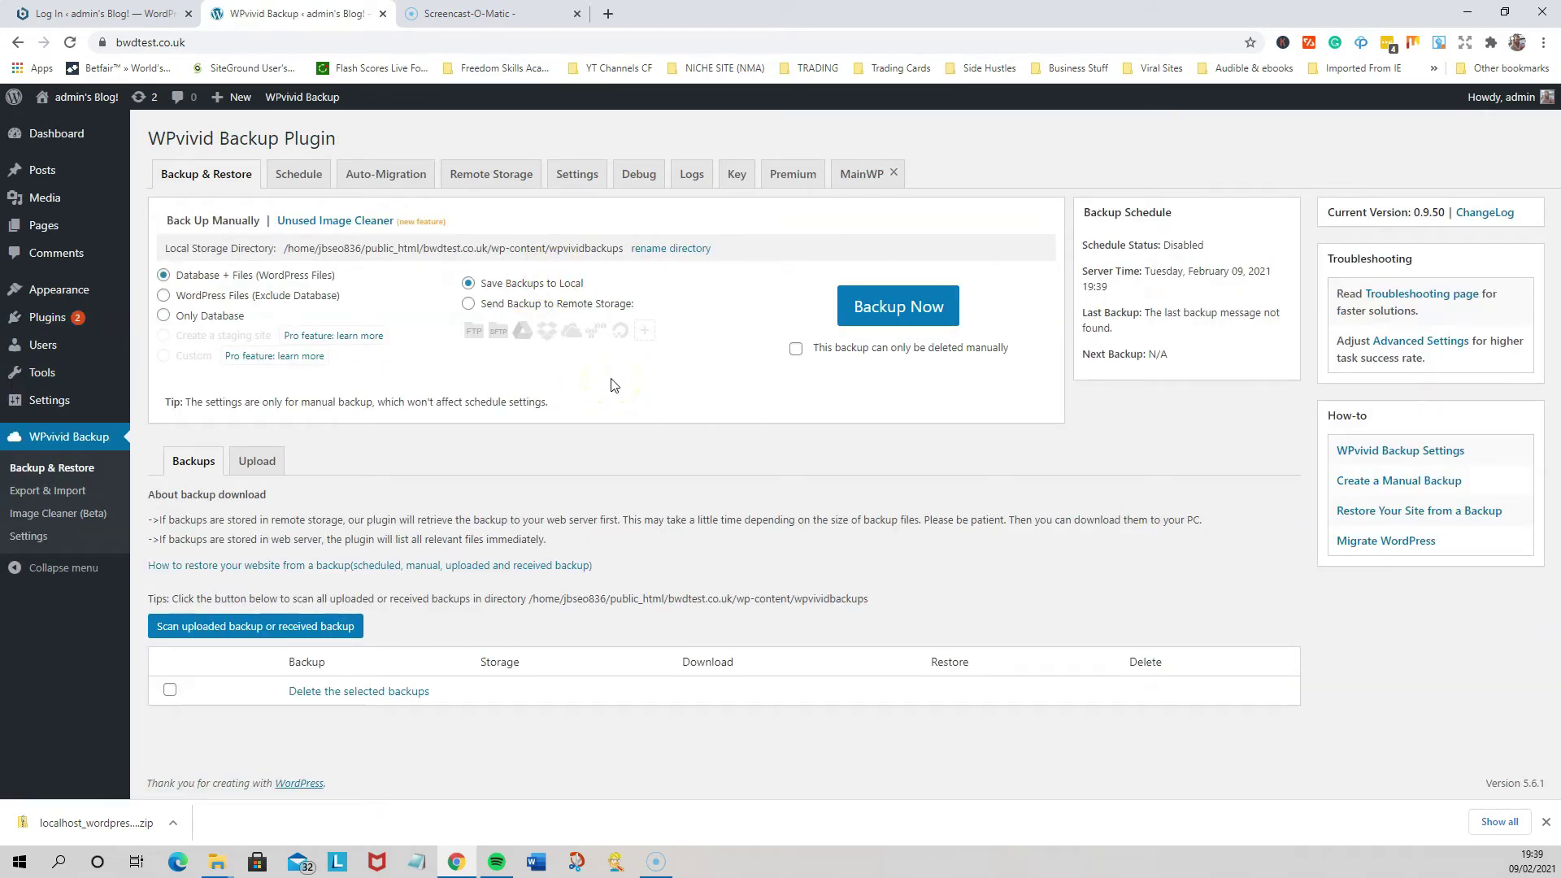
# - Upload the local backup zip via WPvivid's Upload tab so it's listed as Feb 09, 2021 19:37
pyautogui.click(259, 470)
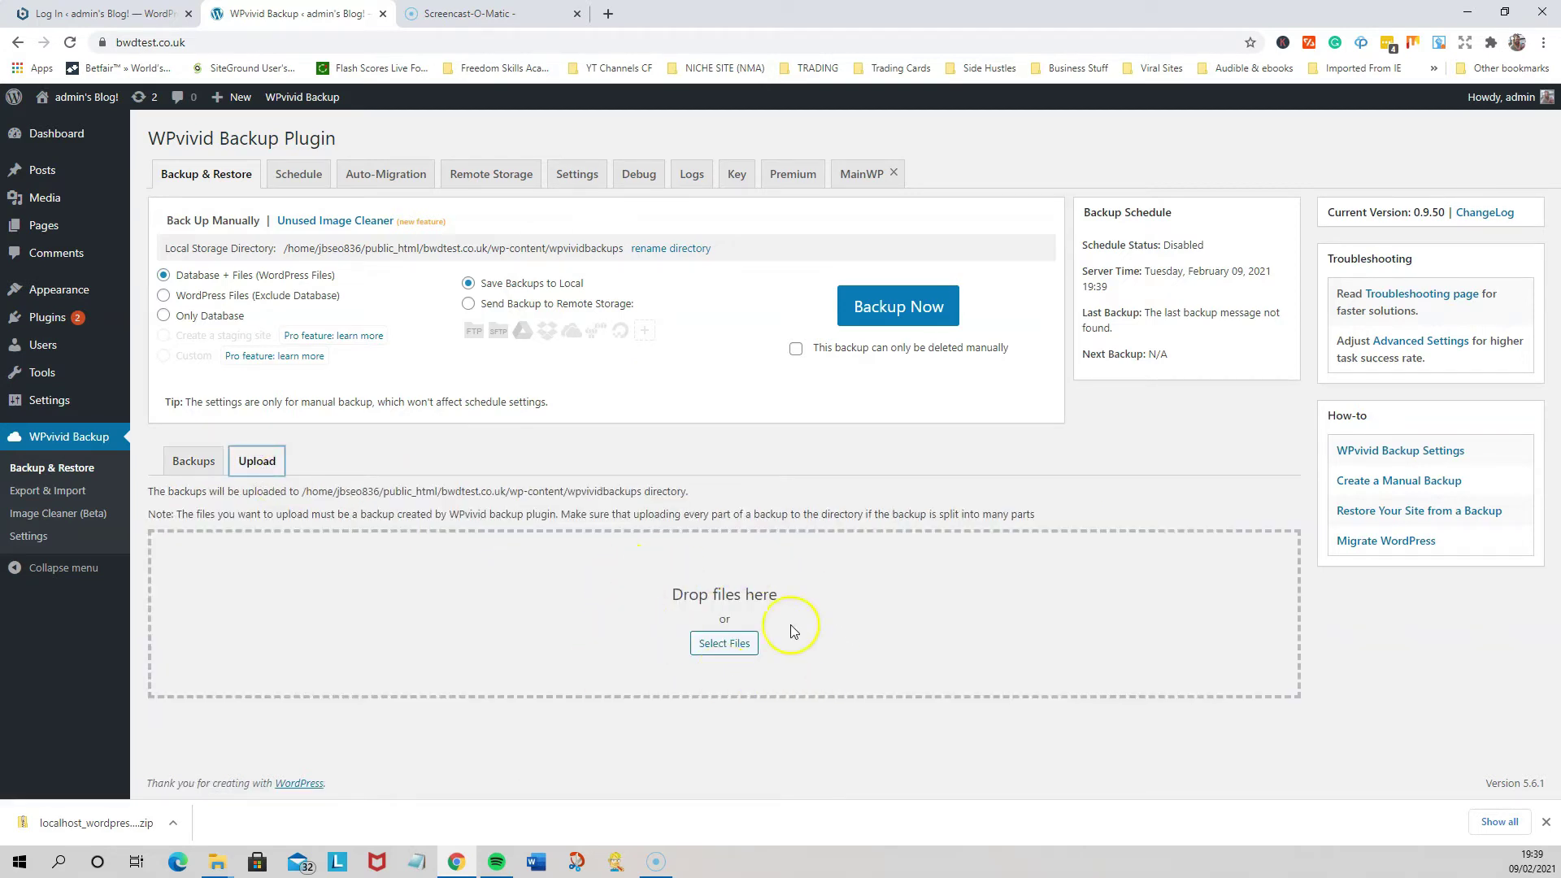
pyautogui.moveTo(1560, 553); pyautogui.dragTo(849, 610)
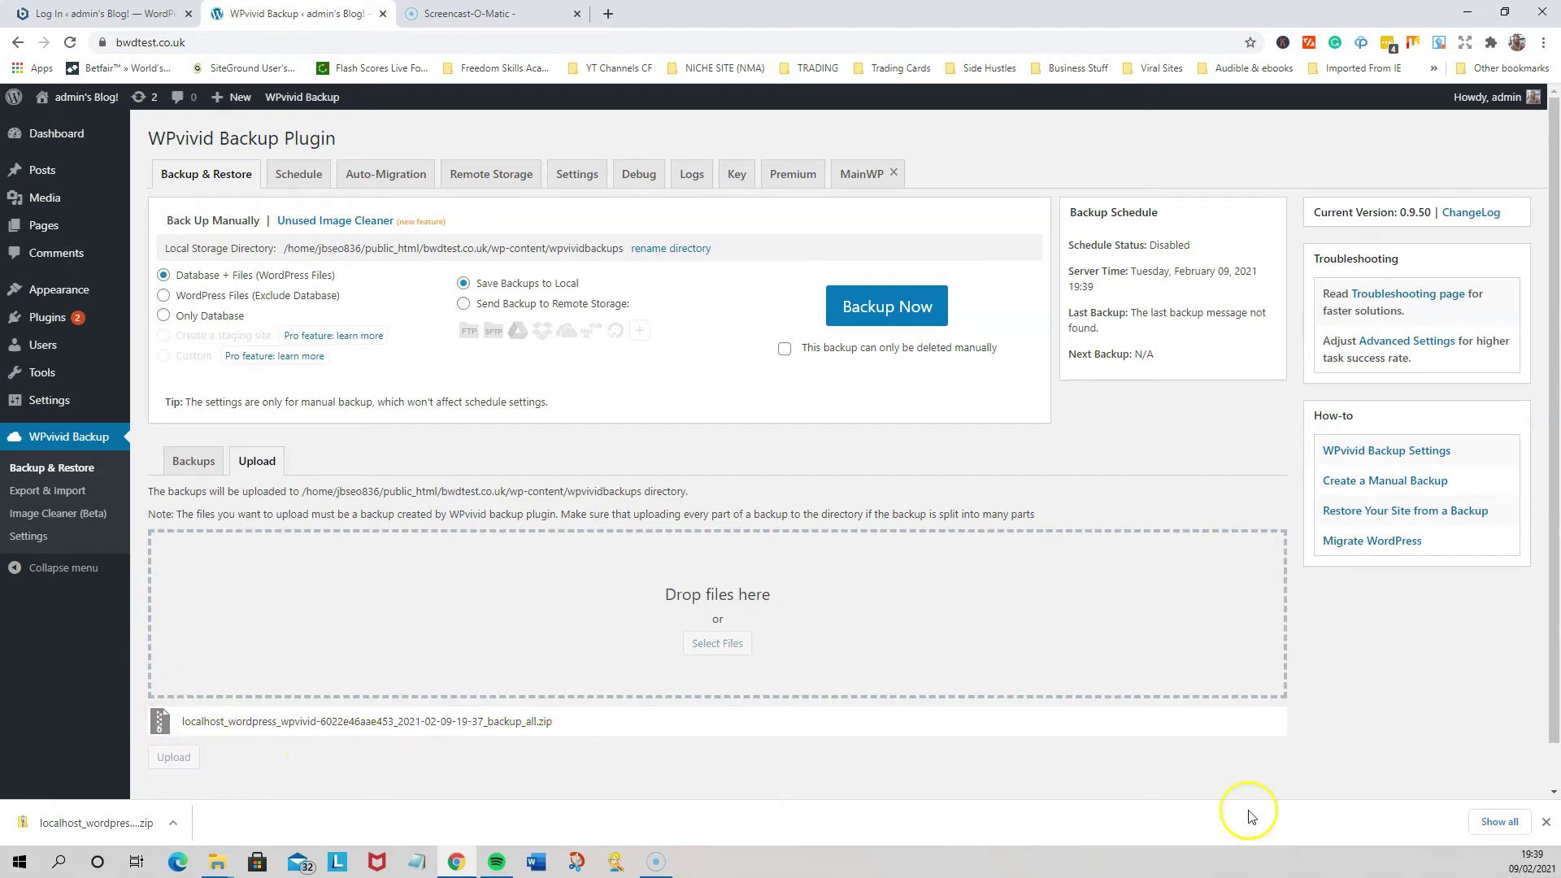
pyautogui.click(1545, 822)
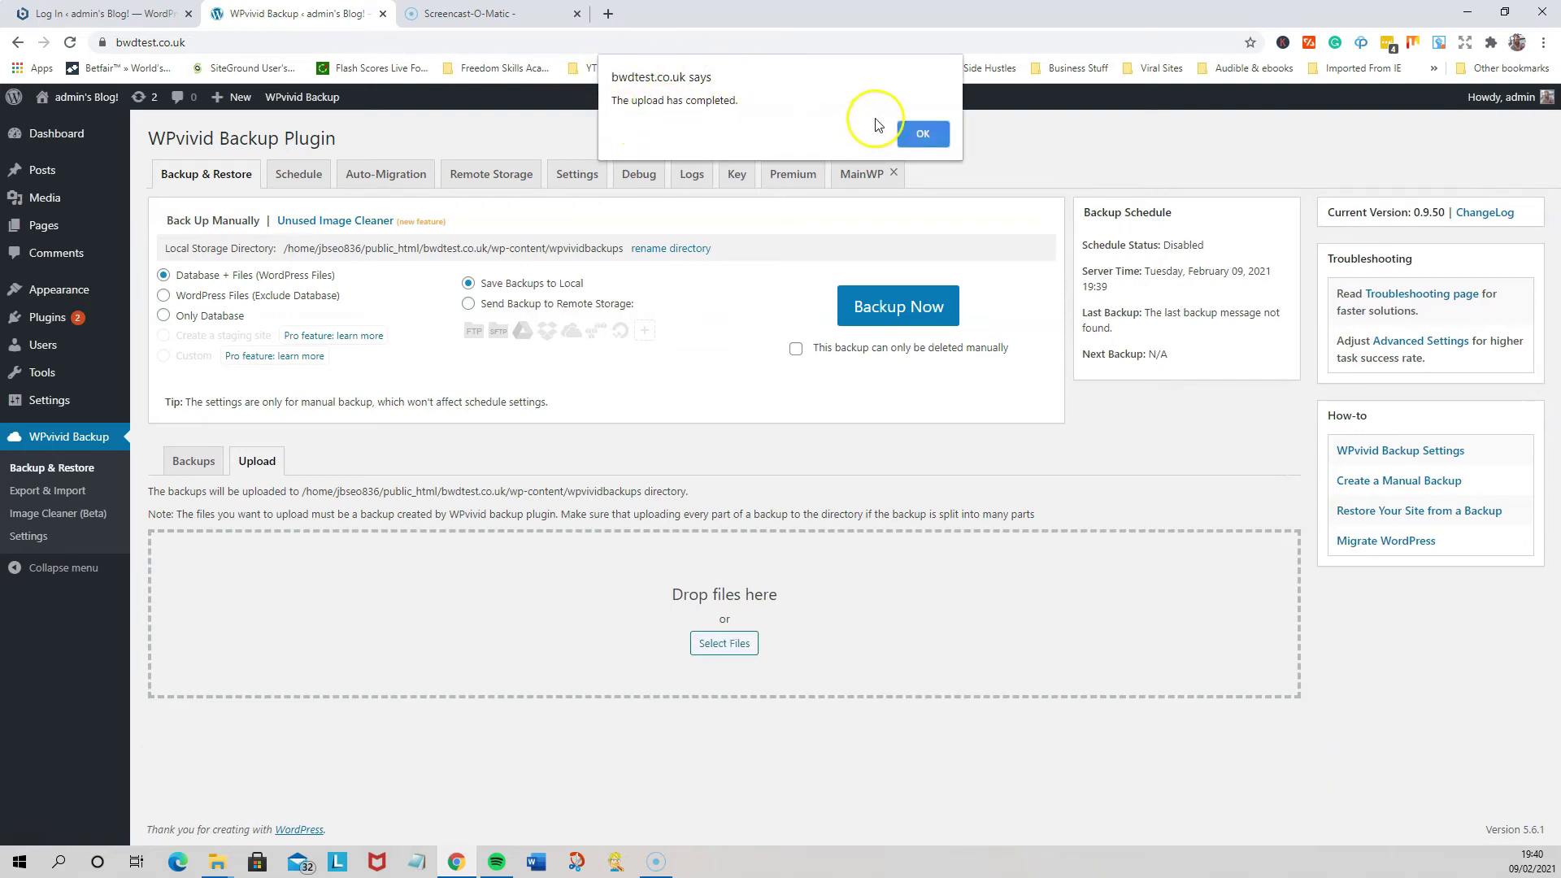
pyautogui.click(913, 134)
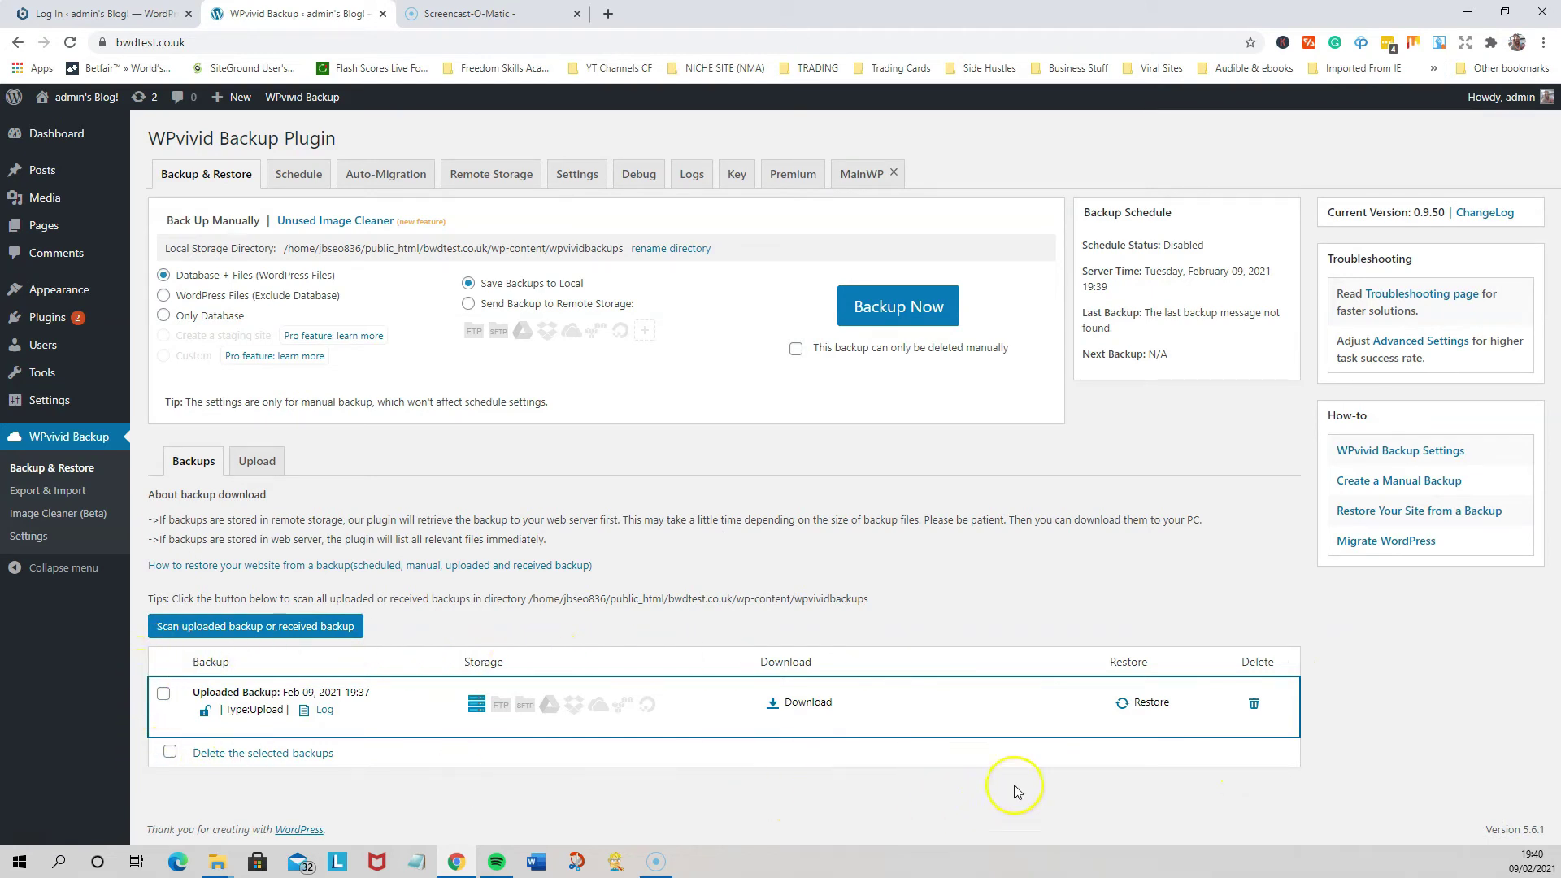
# - Restore the uploaded Feb 09, 2021 19:37 backup onto the live site and confirm completion
pyautogui.click(1124, 707)
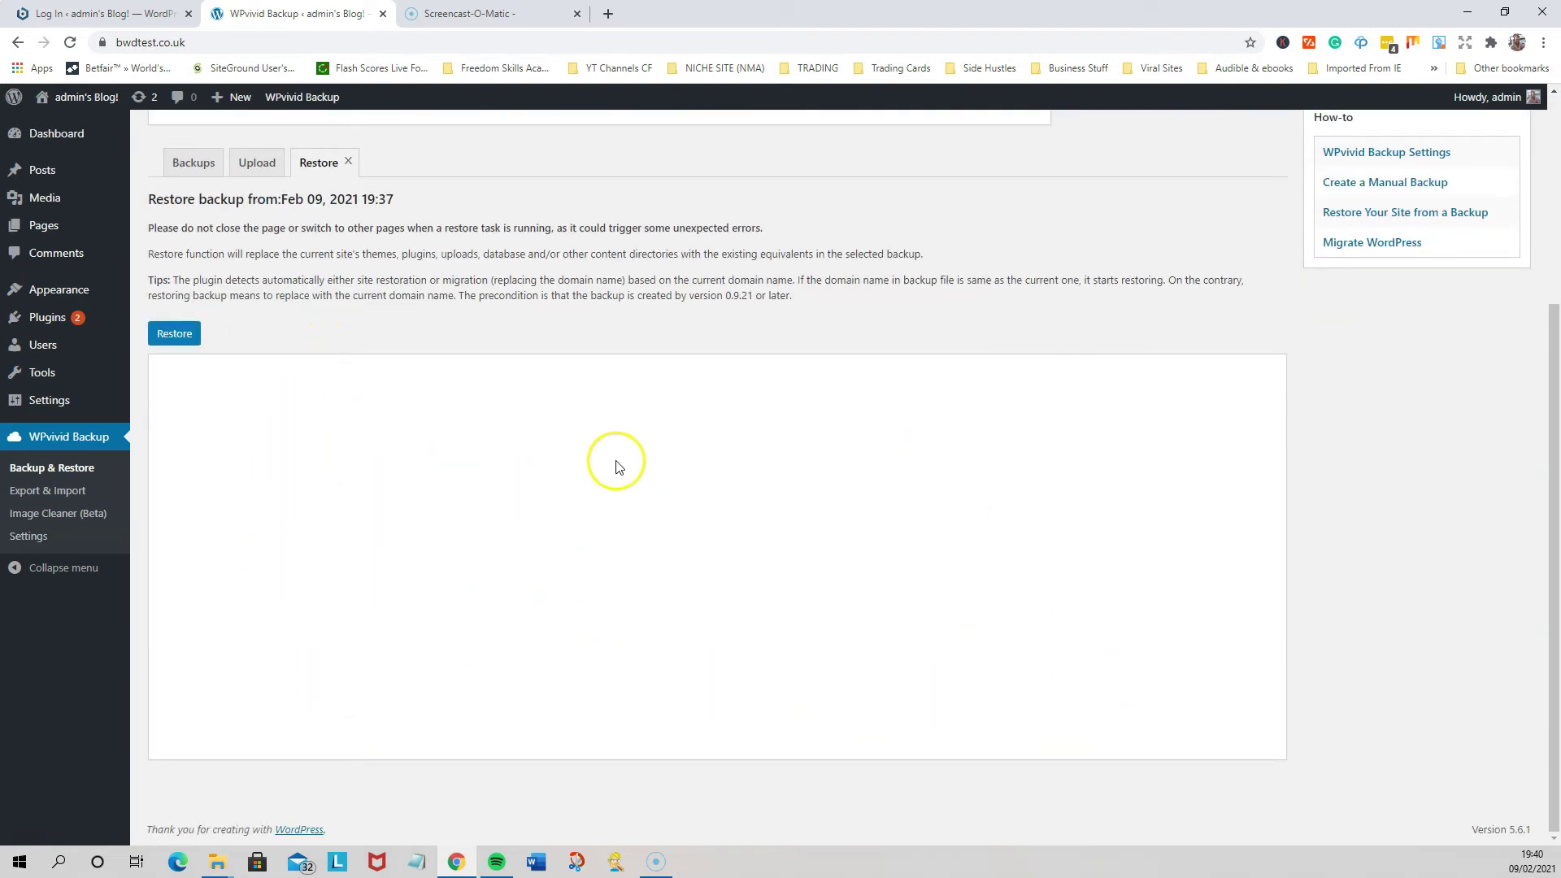
pyautogui.click(176, 334)
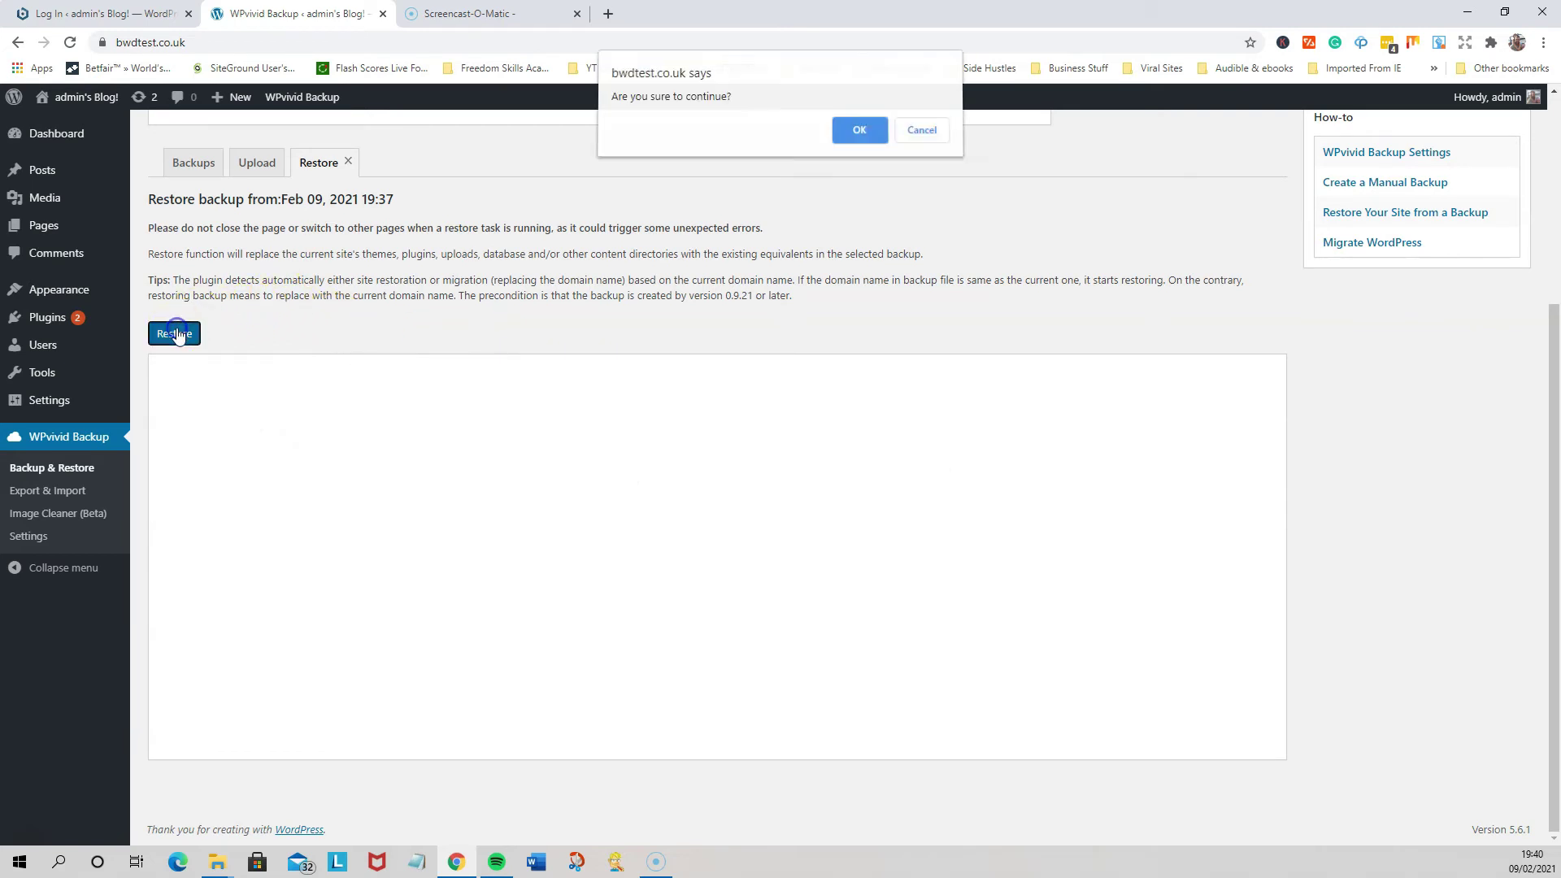
pyautogui.click(860, 138)
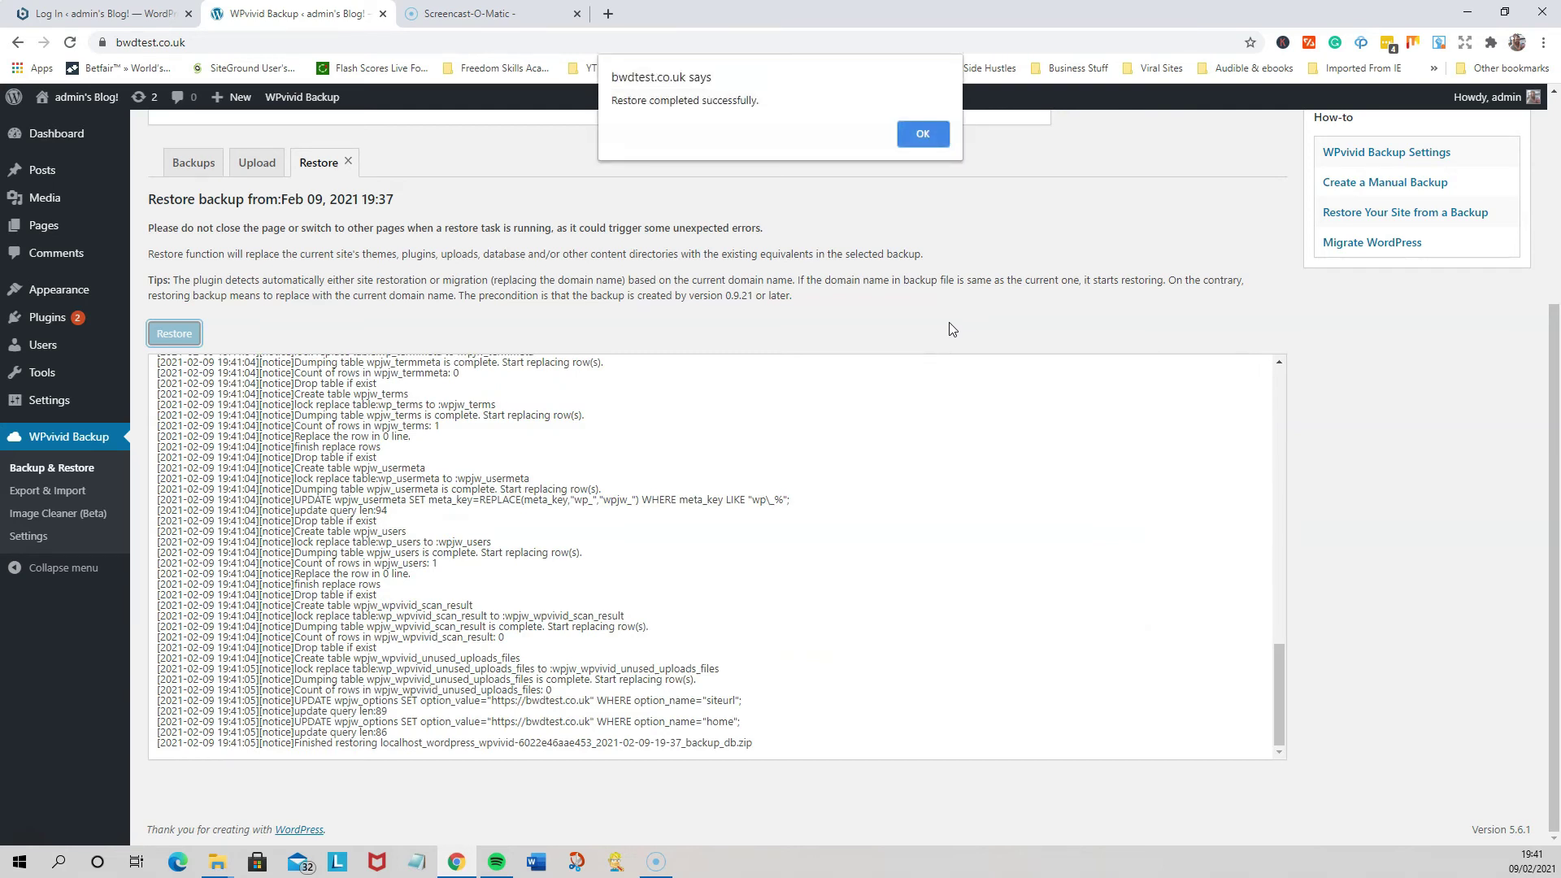
pyautogui.click(924, 134)
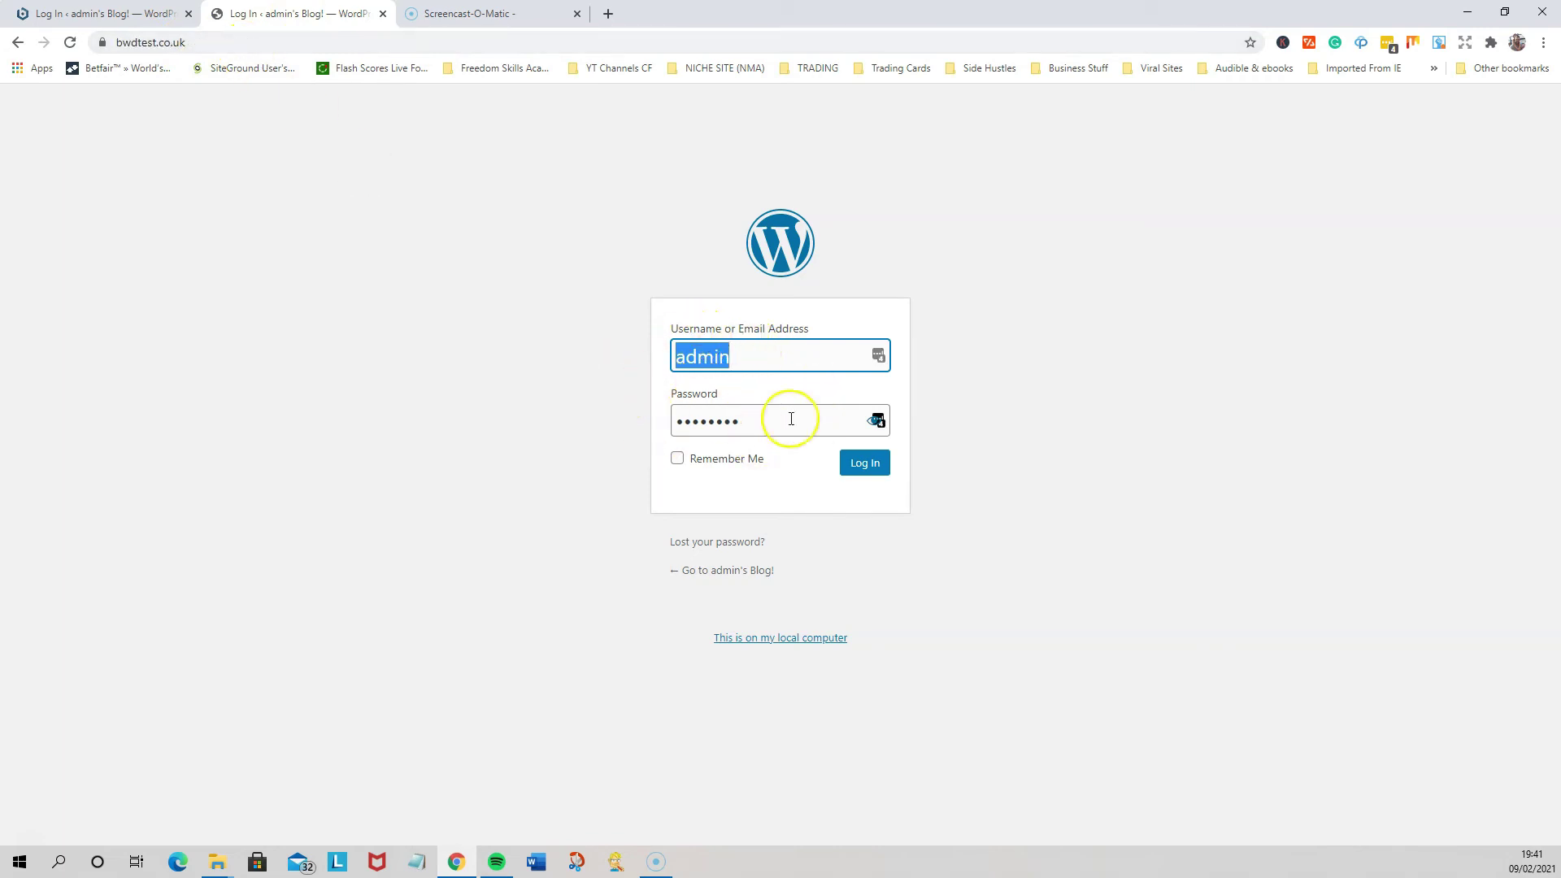
# - Log back in to the restored live site, re-entering the password
pyautogui.click(747, 356)
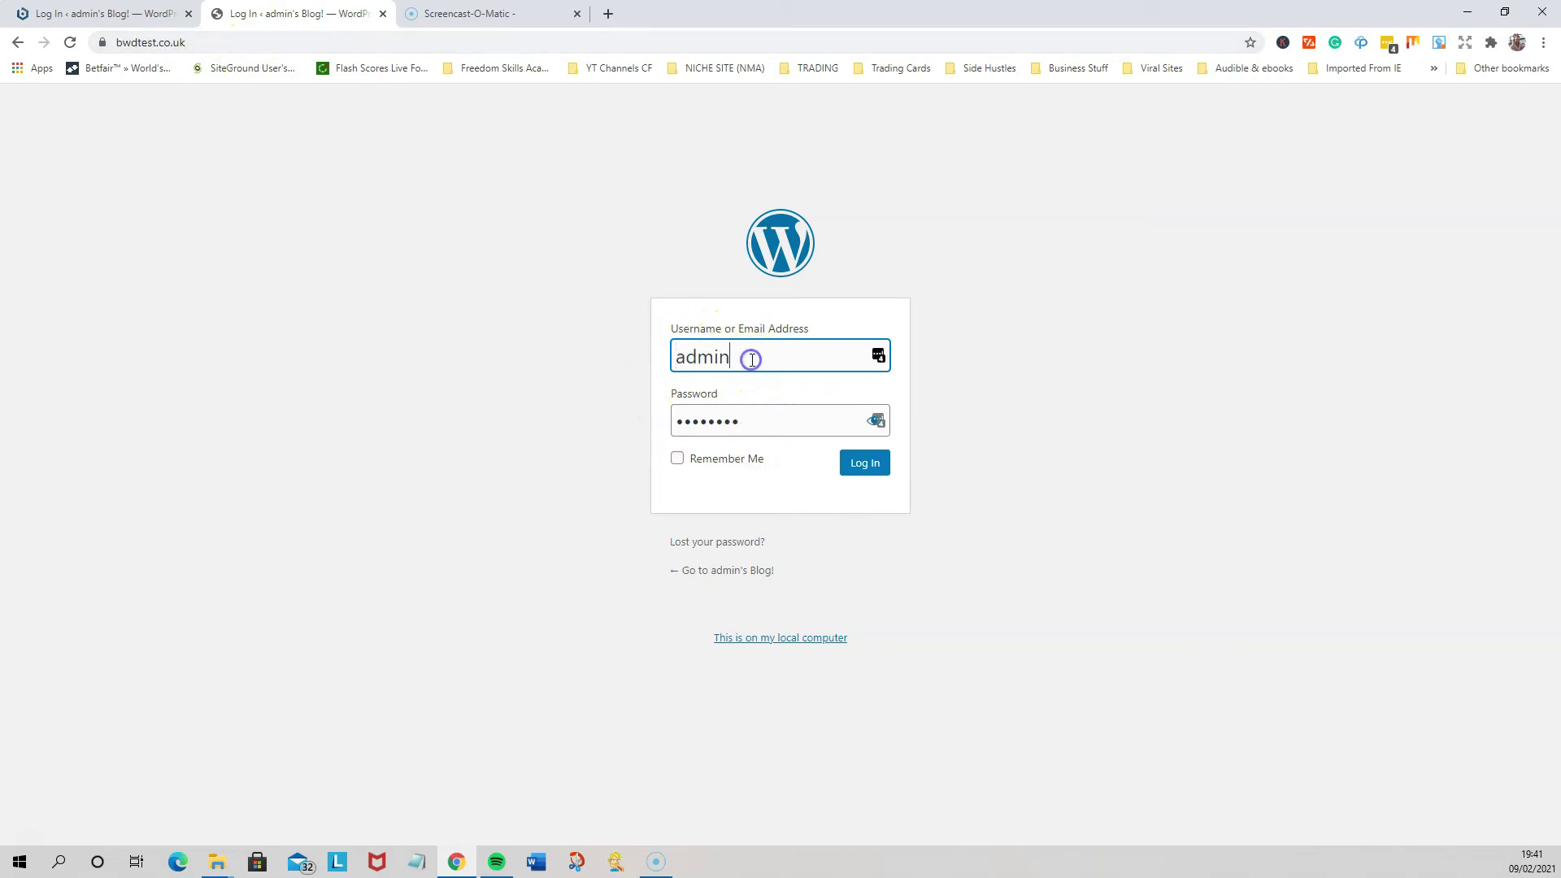
pyautogui.doubleClick(759, 421)
pyautogui.write('*******')
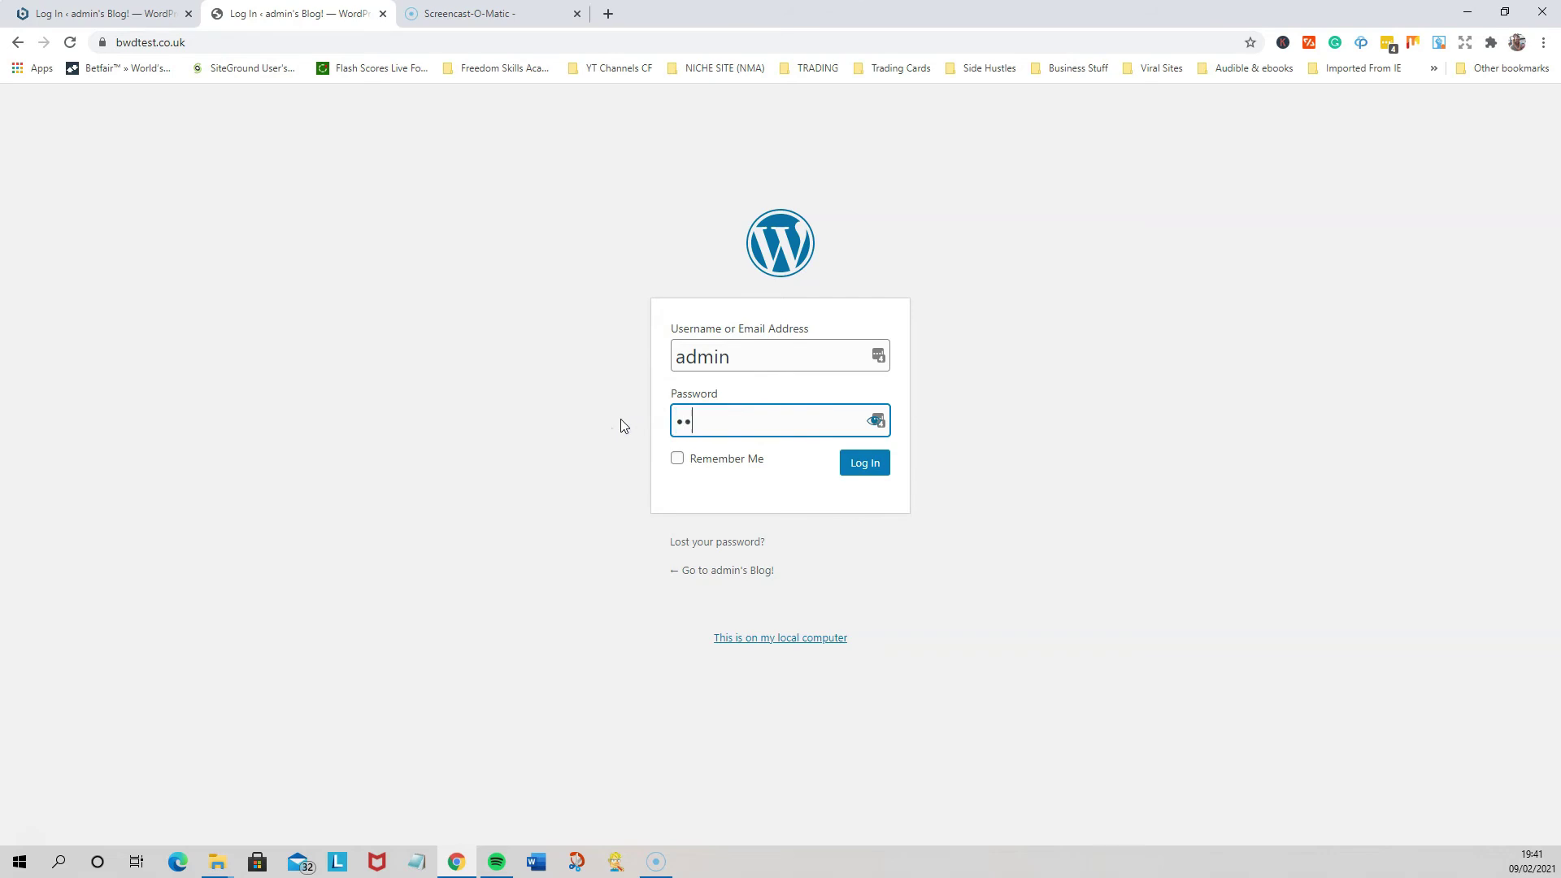
pyautogui.write('*')
pyautogui.press('Return')
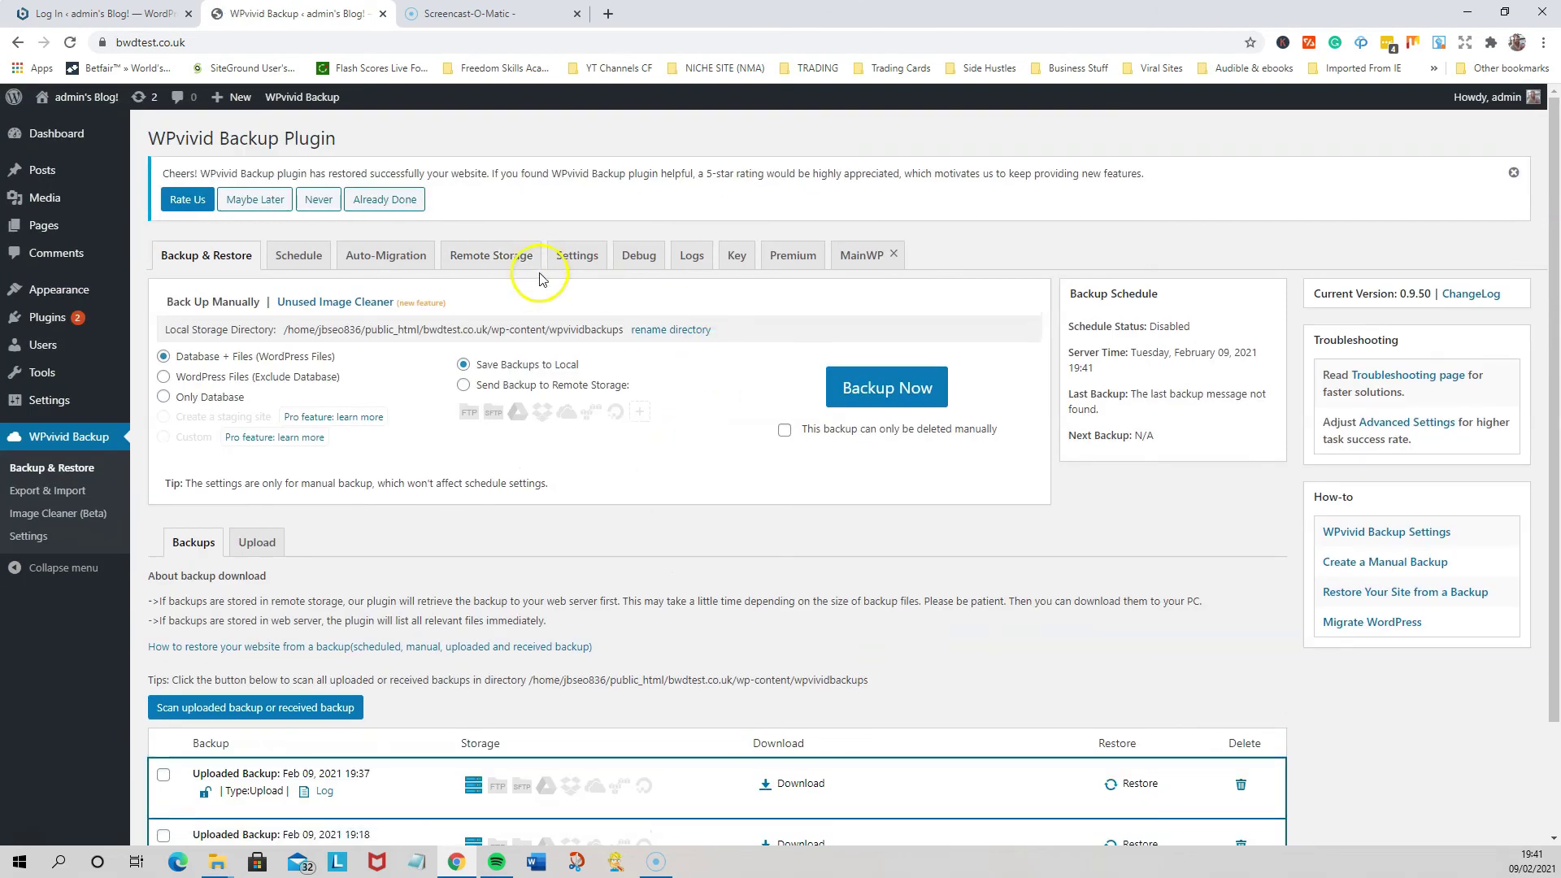
# - Open the live site's front page showing 'This is on my local computer' and check its address
pyautogui.scroll(-2, 498, 686)
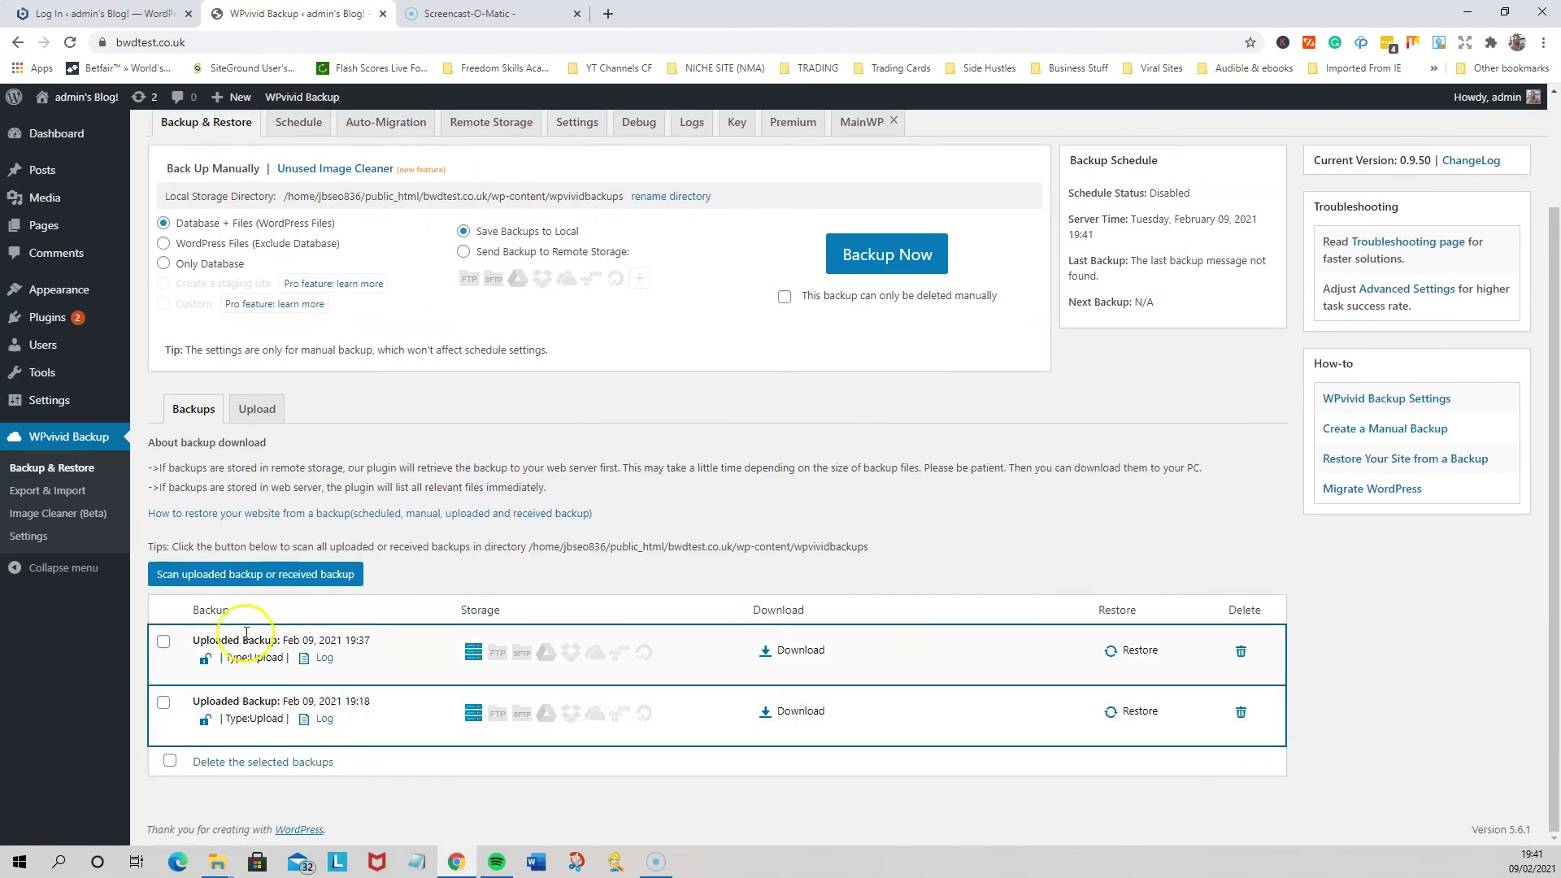
pyautogui.scroll(2, 609, 610)
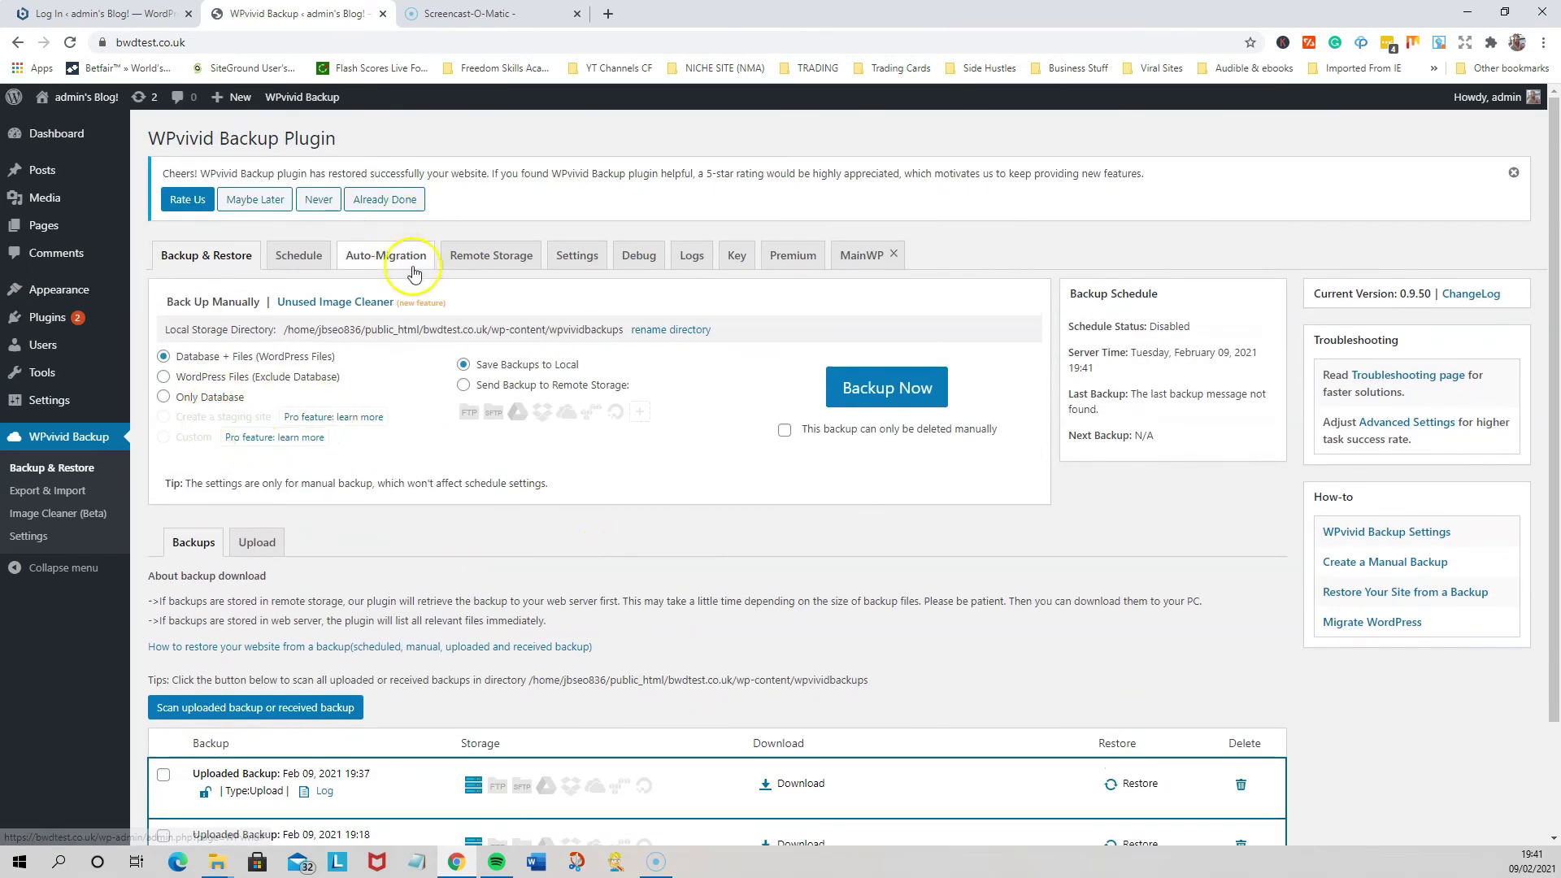
pyautogui.moveTo(77, 99)
pyautogui.click(60, 130)
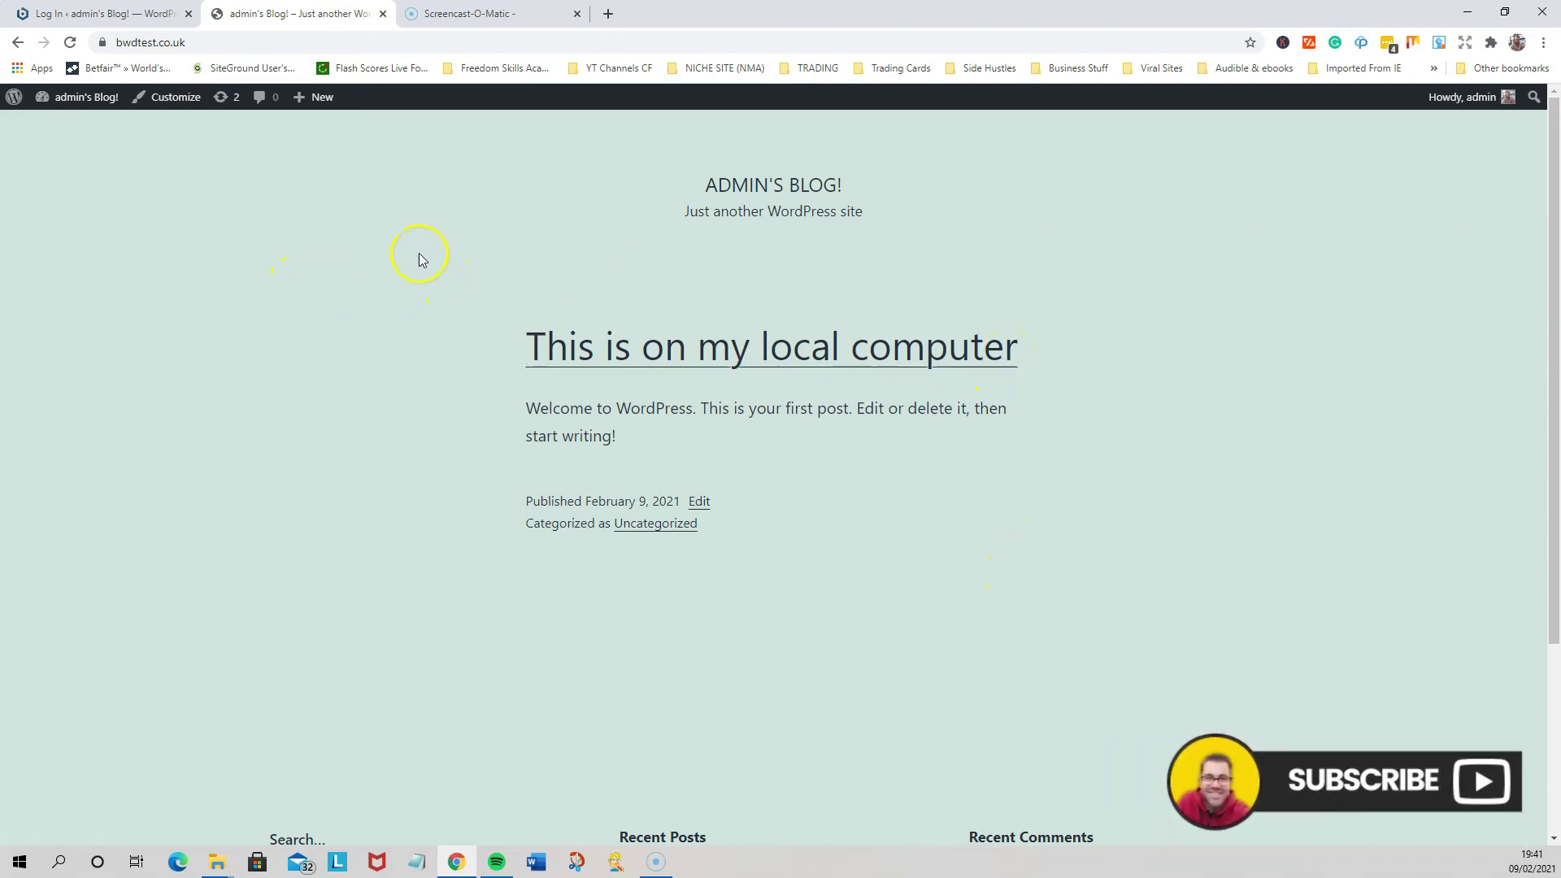
pyautogui.click(190, 47)
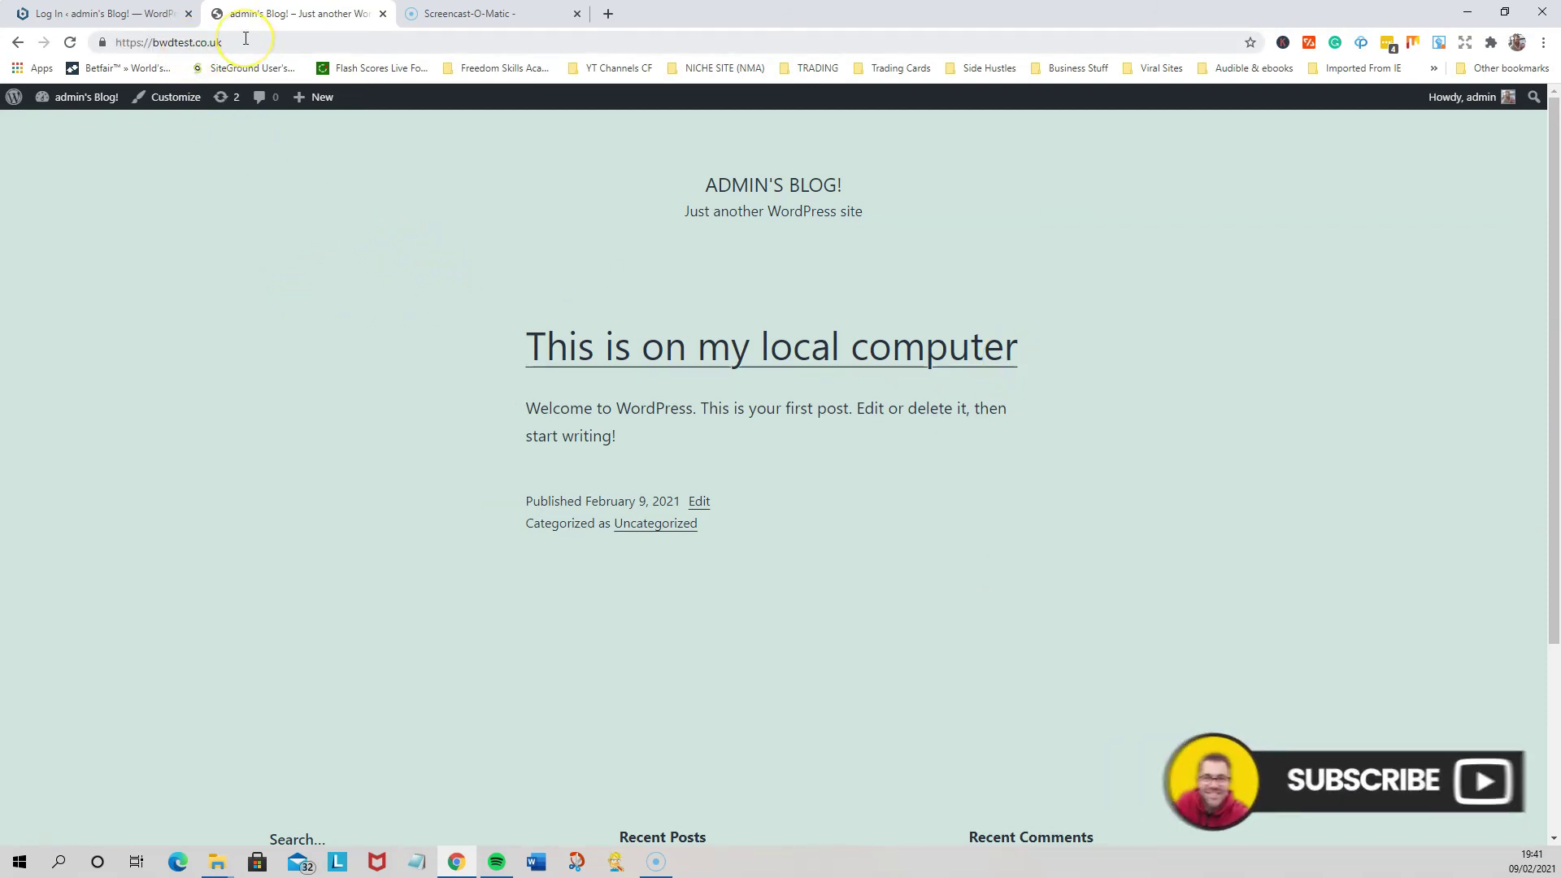